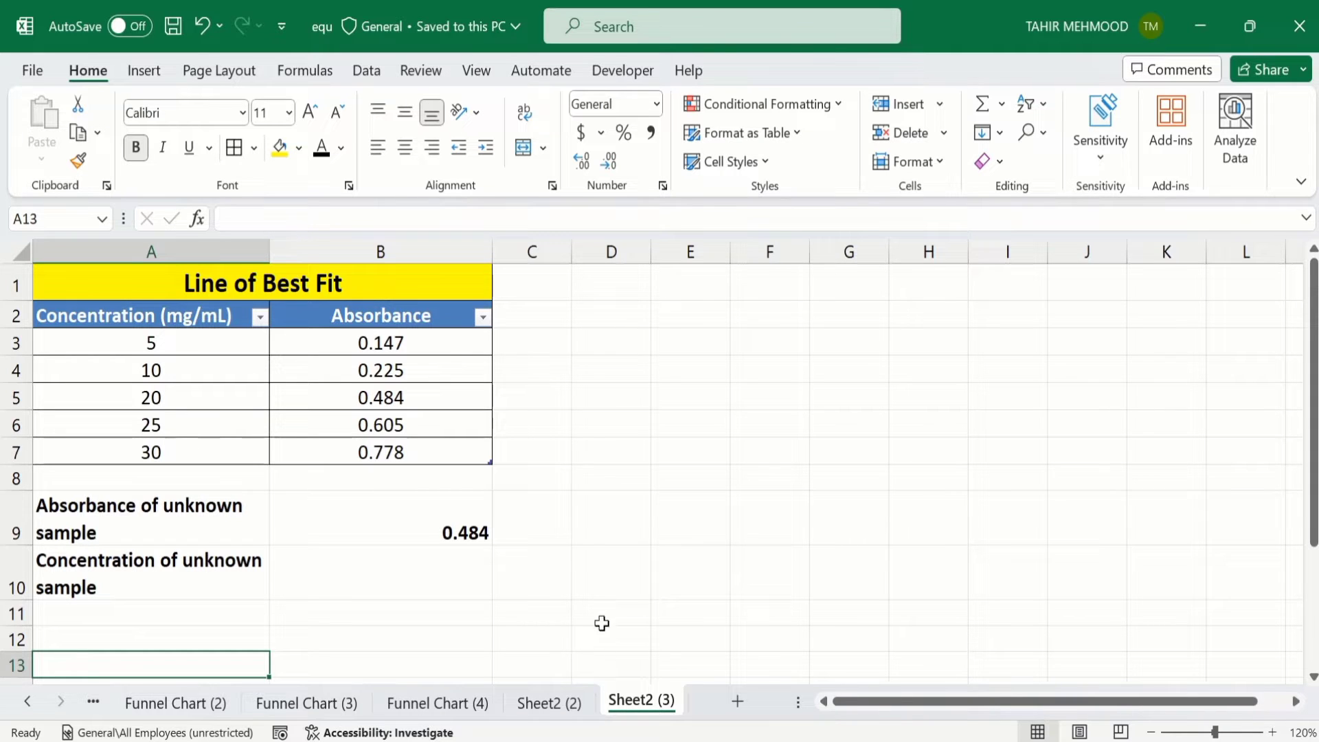
Insert a markers-only Scatter chart from the table range A2:B7 and move it clear of the data, over columns C to J.
click(412, 451)
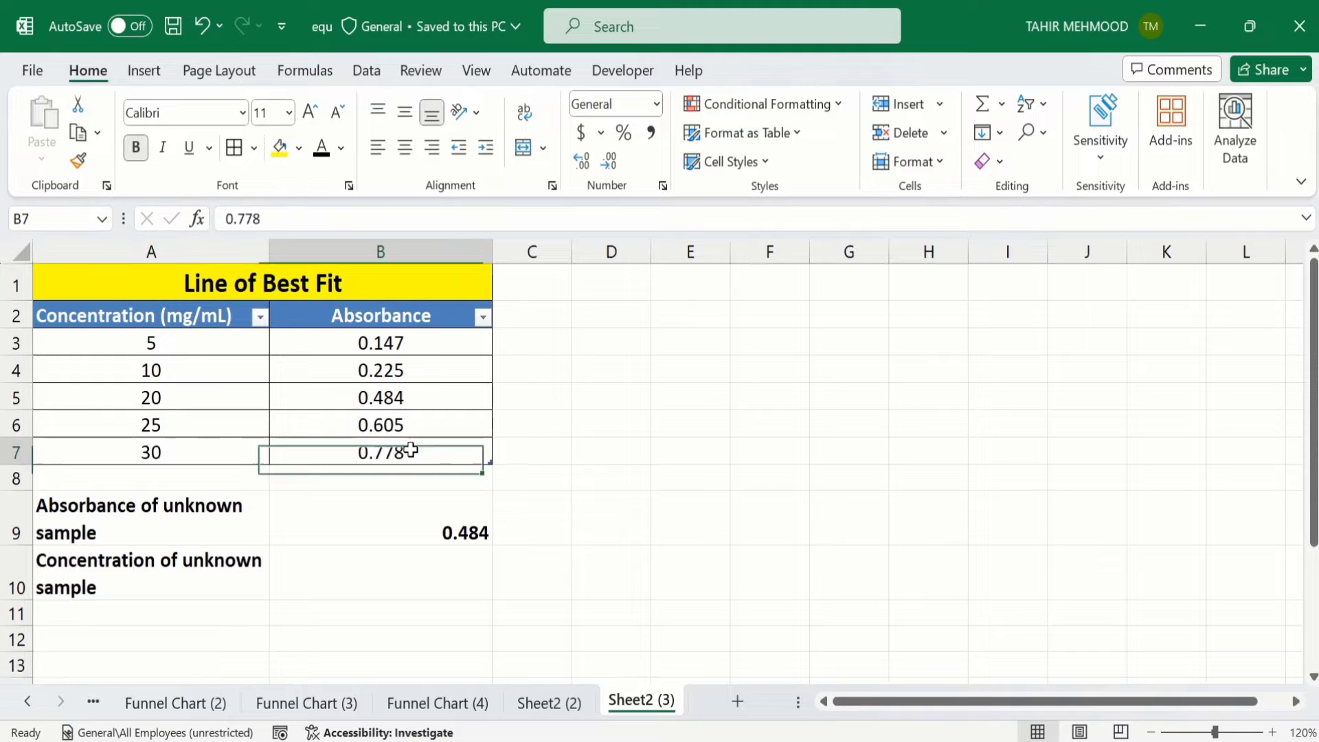
drag(412, 451, 218, 325)
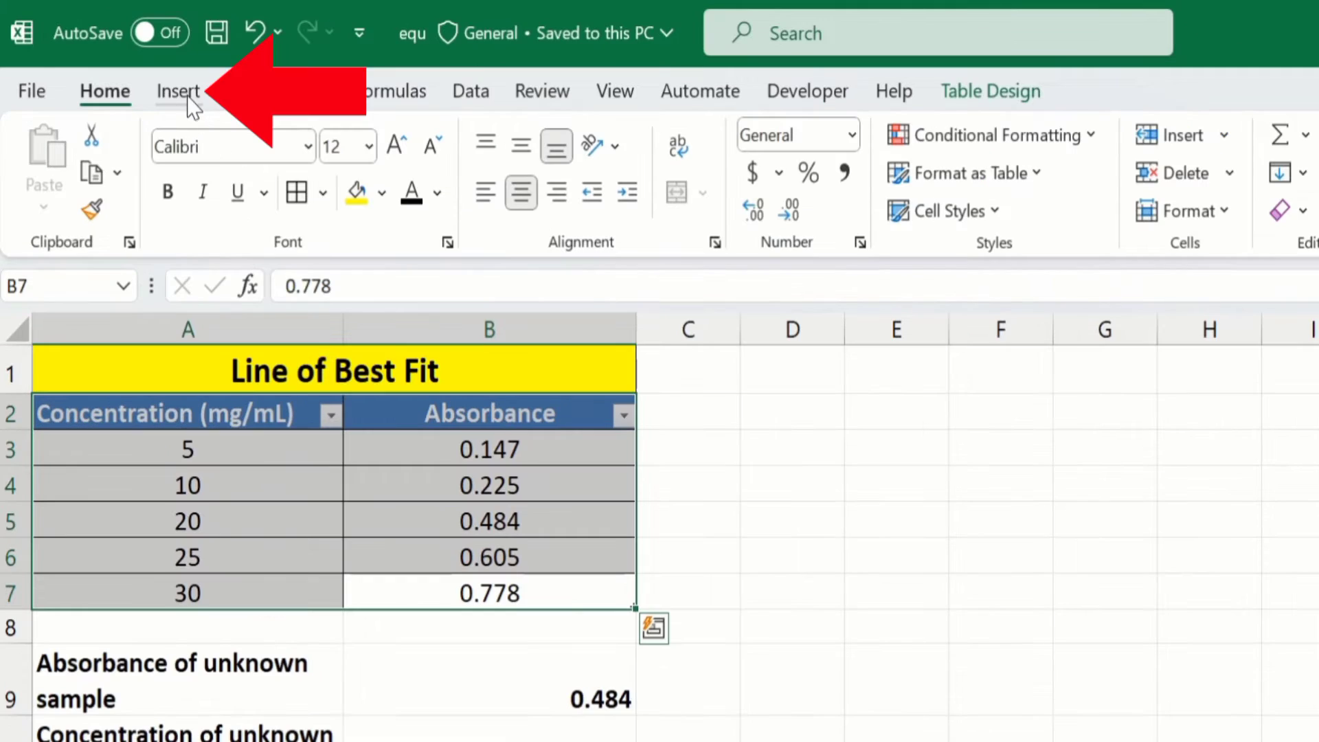
click(147, 71)
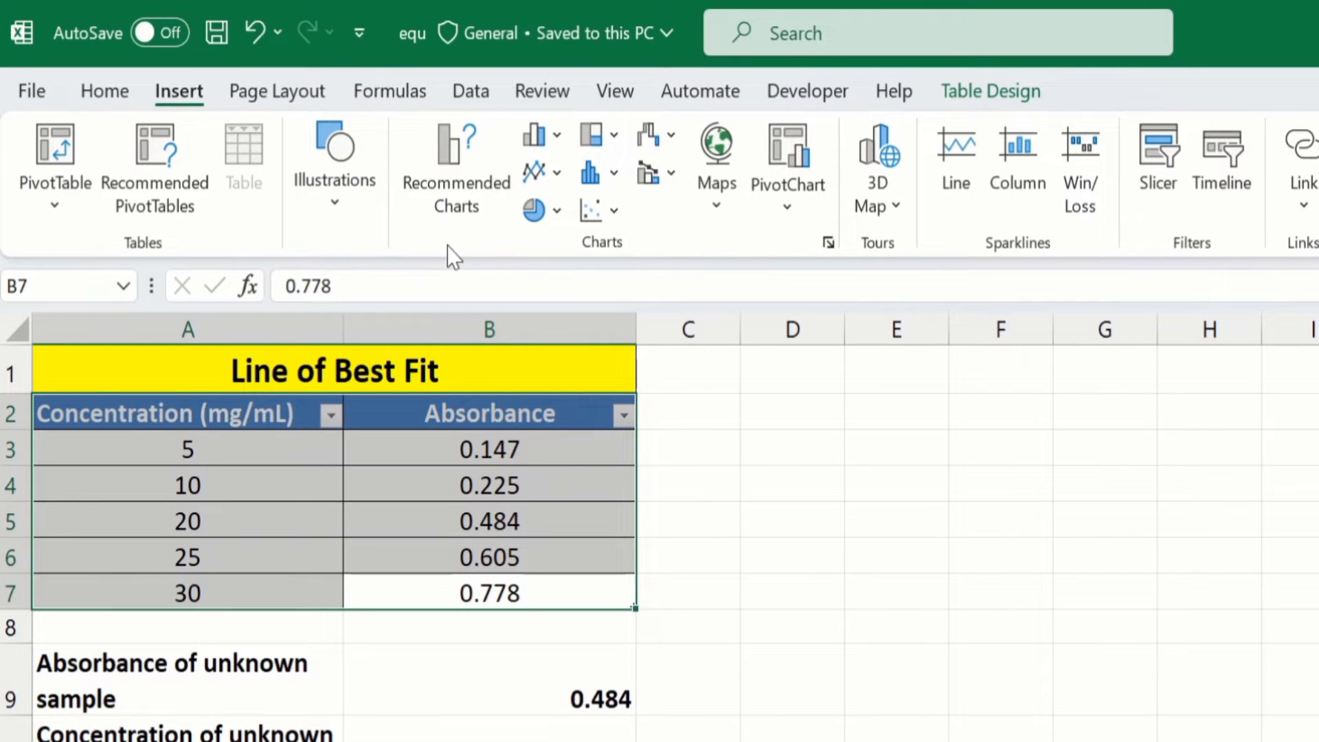
click(616, 211)
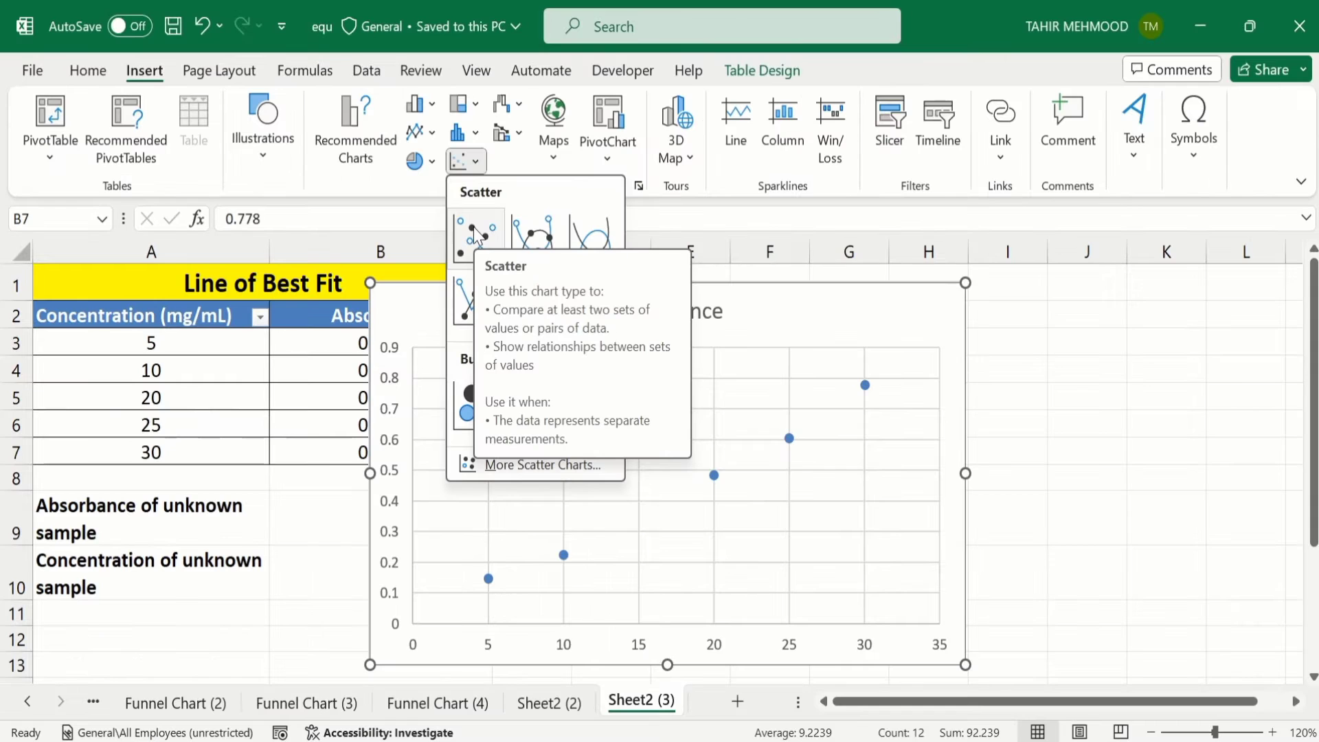
click(473, 229)
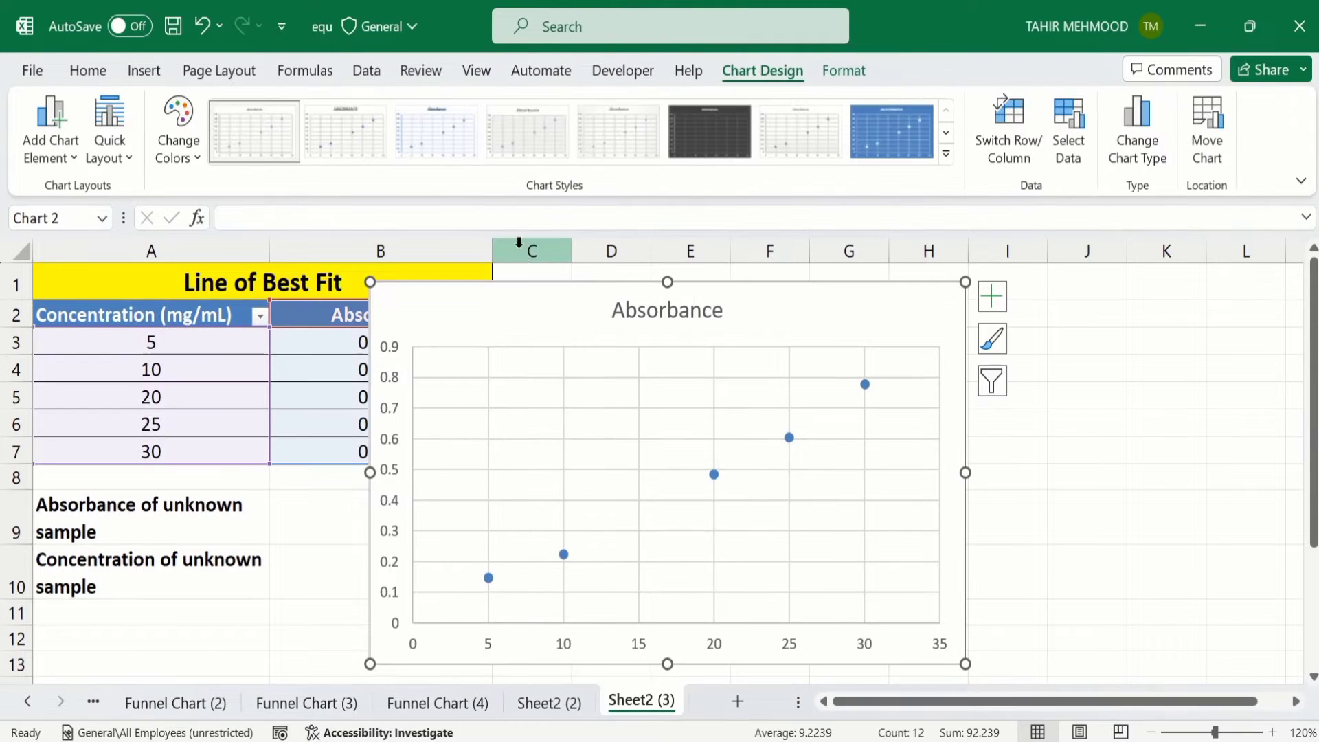
drag(508, 296, 652, 294)
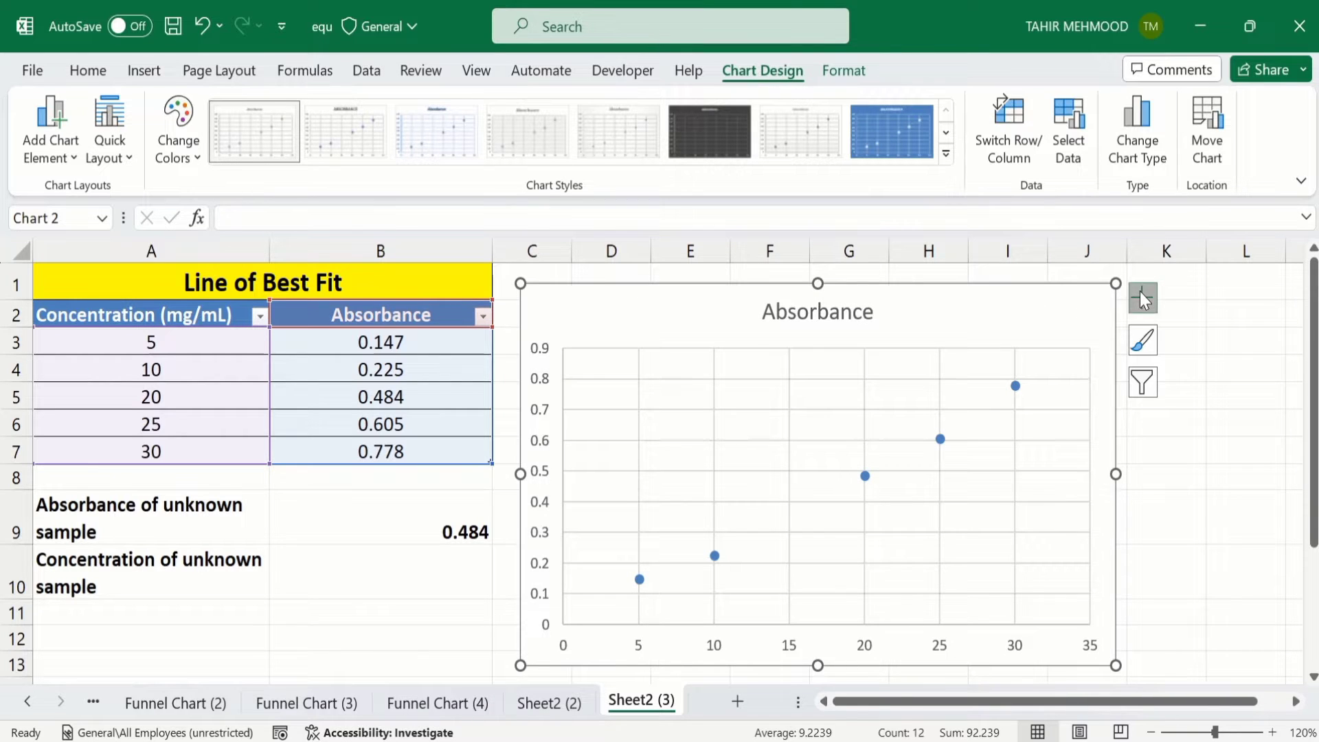
Remove the gridlines from the scatter chart and add axis titles.
click(1140, 291)
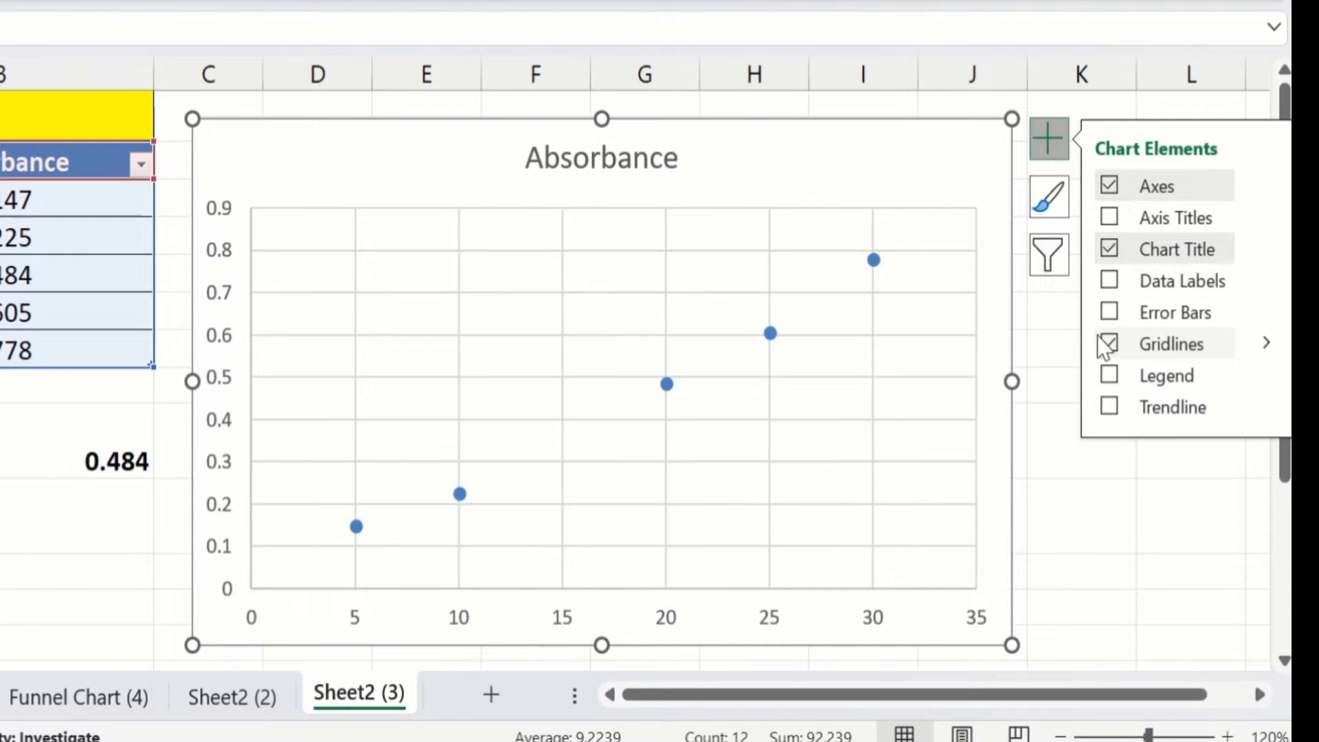
click(1110, 344)
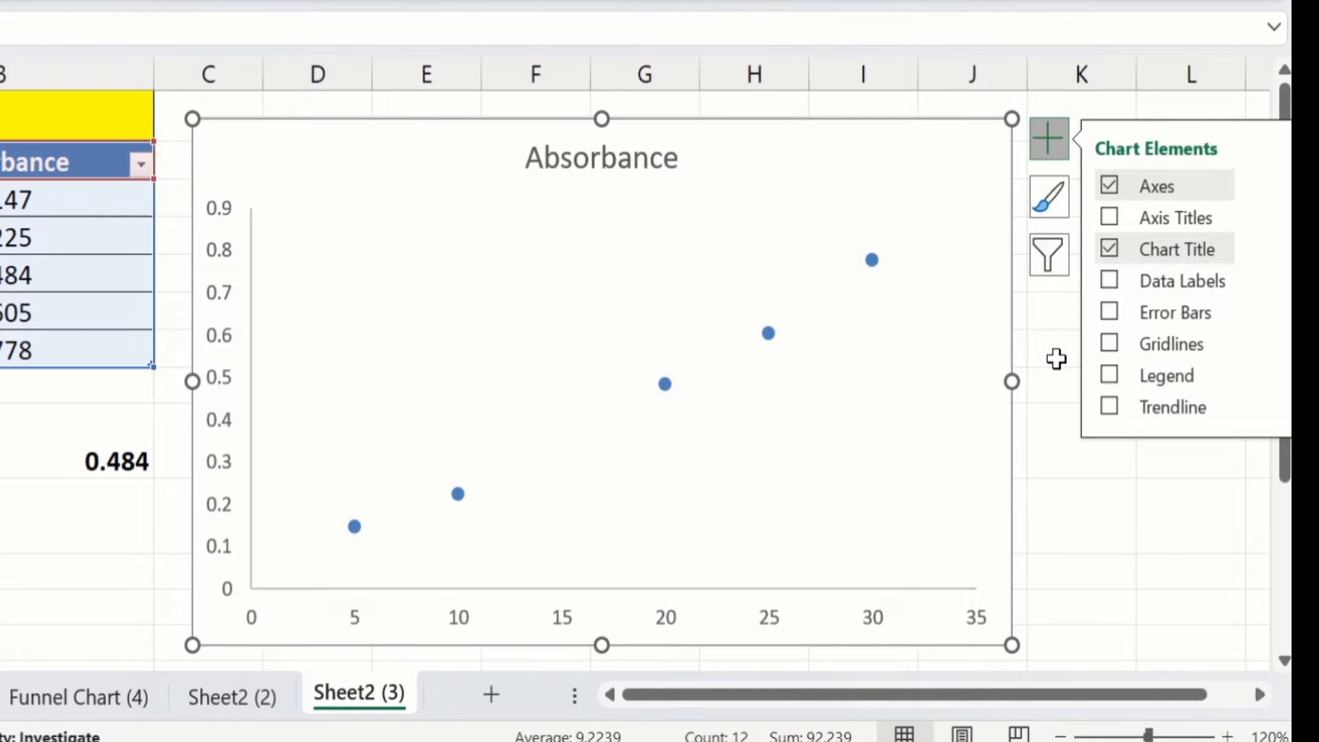
click(1112, 219)
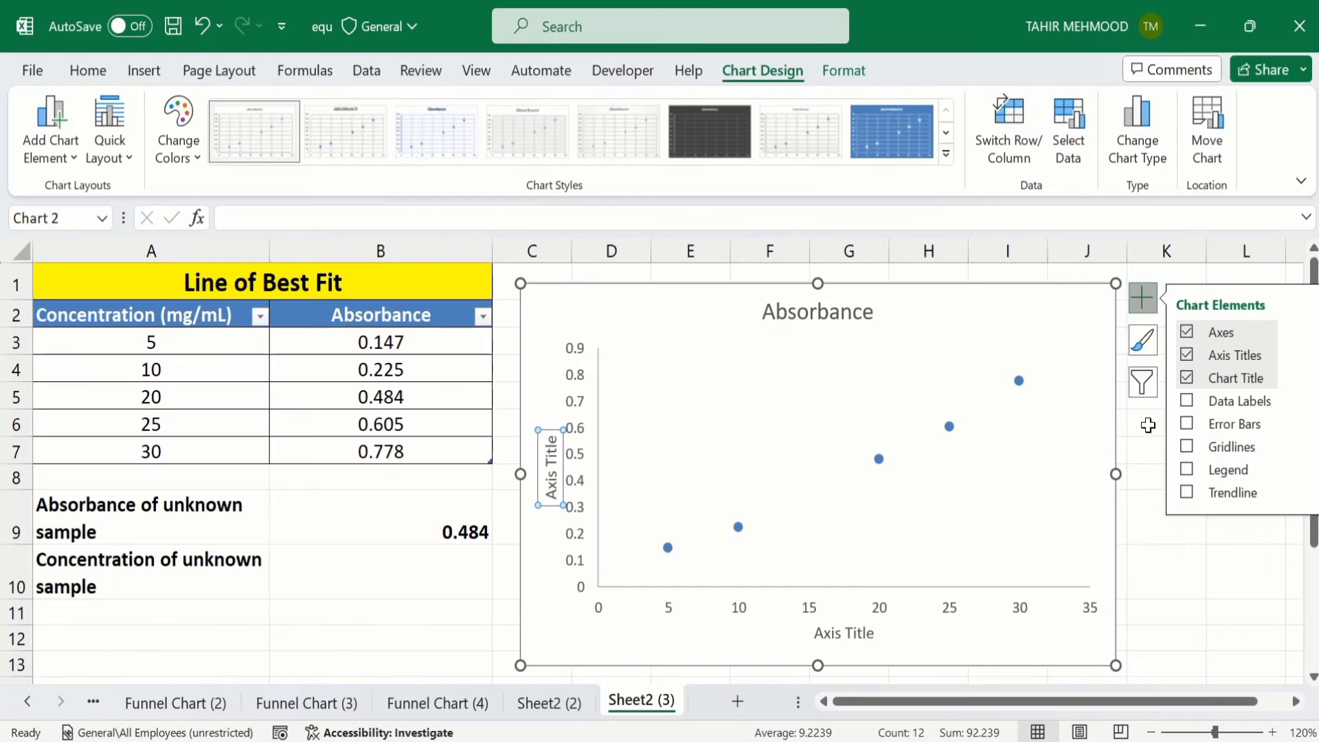
click(1158, 577)
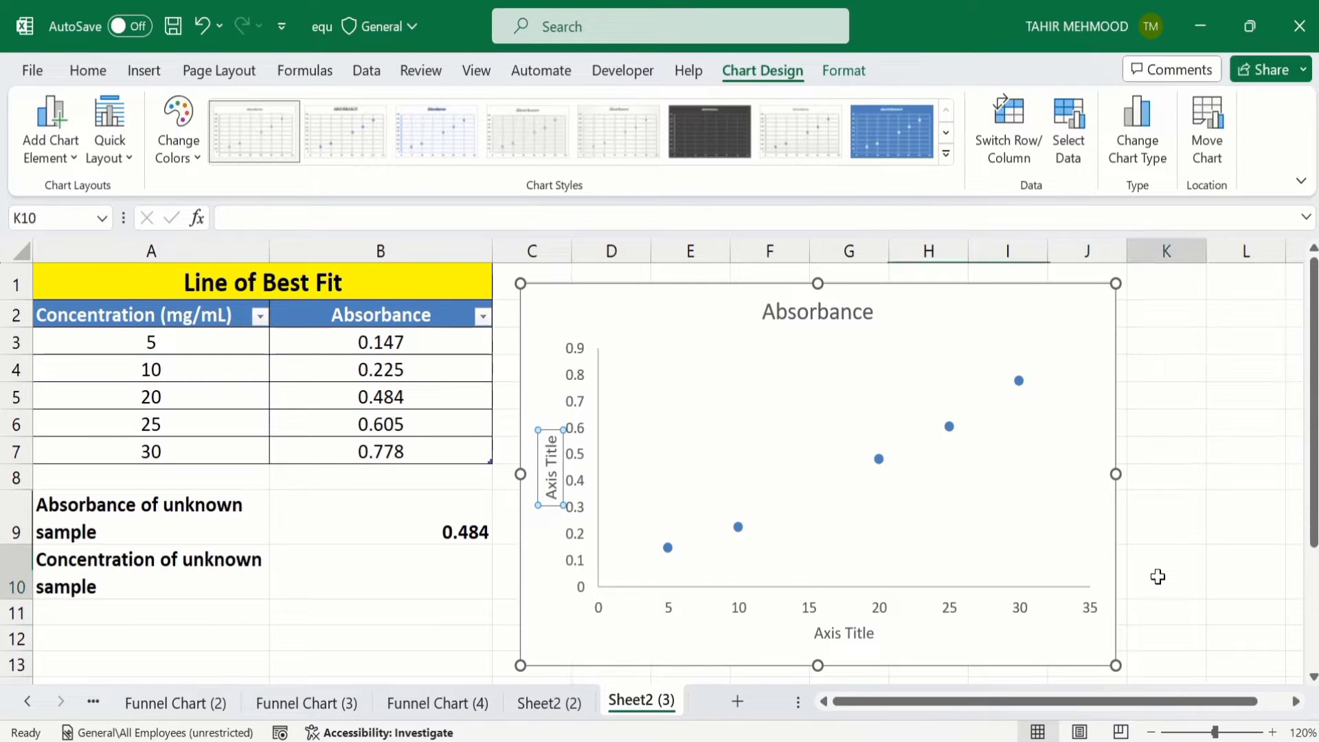
Link the chart title to the merged heading cell A1:B1 with the formula ='Sheet2 (3)'!$A$1:$B$1.
click(803, 311)
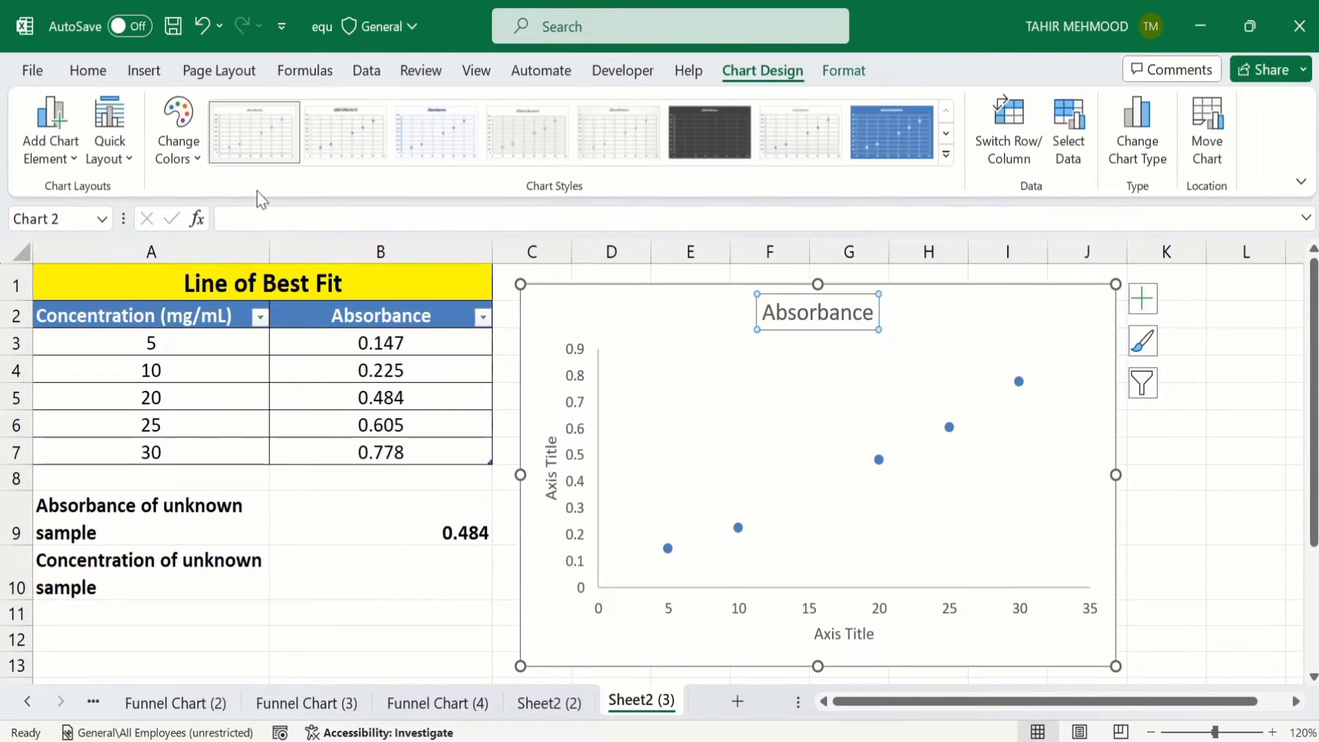
click(252, 210)
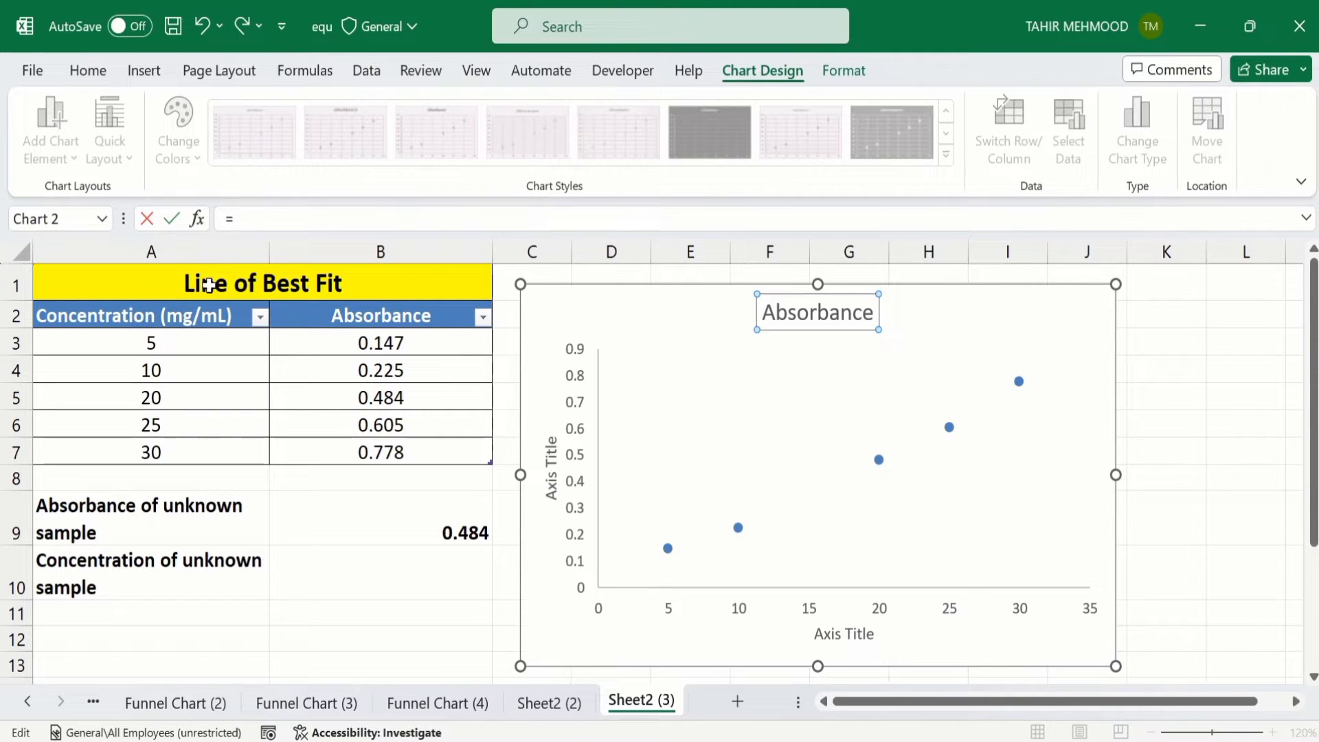
click(245, 287)
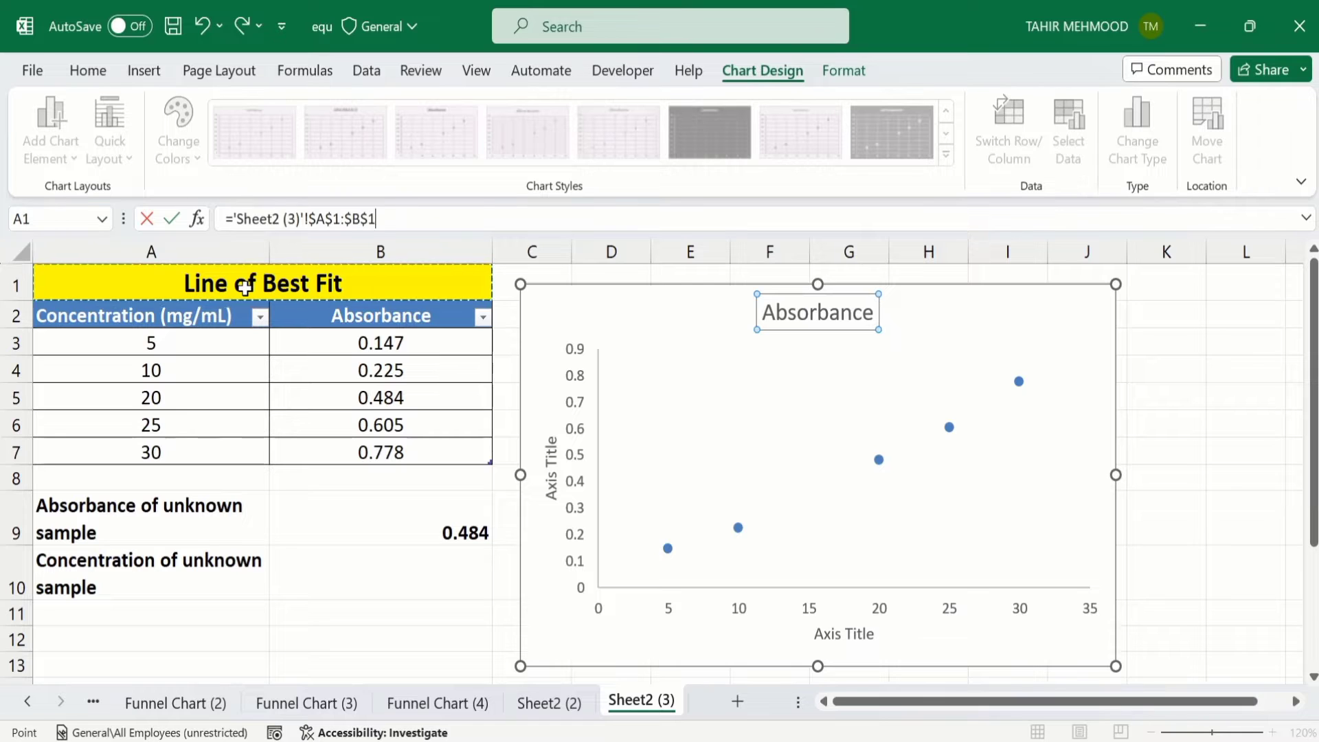
key(Return)
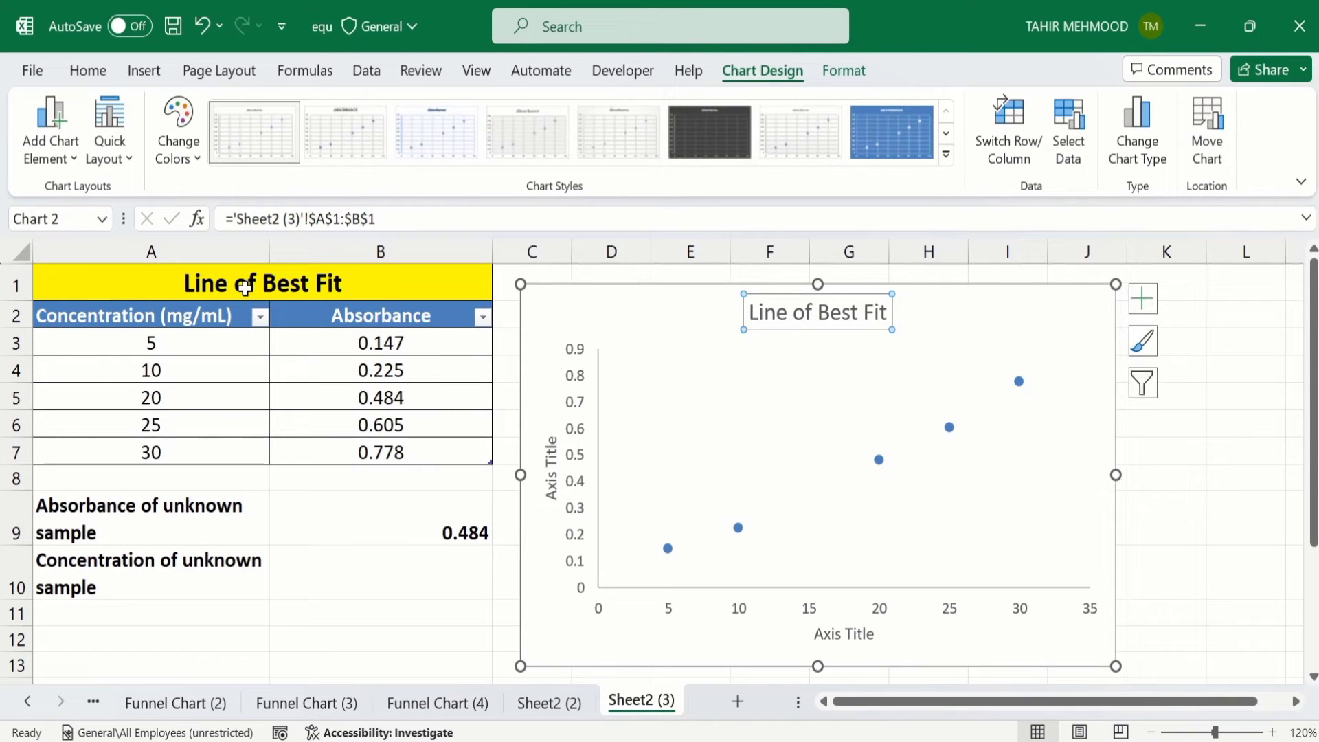
Format the chart title as bold, black text at font size 16.
click(92, 79)
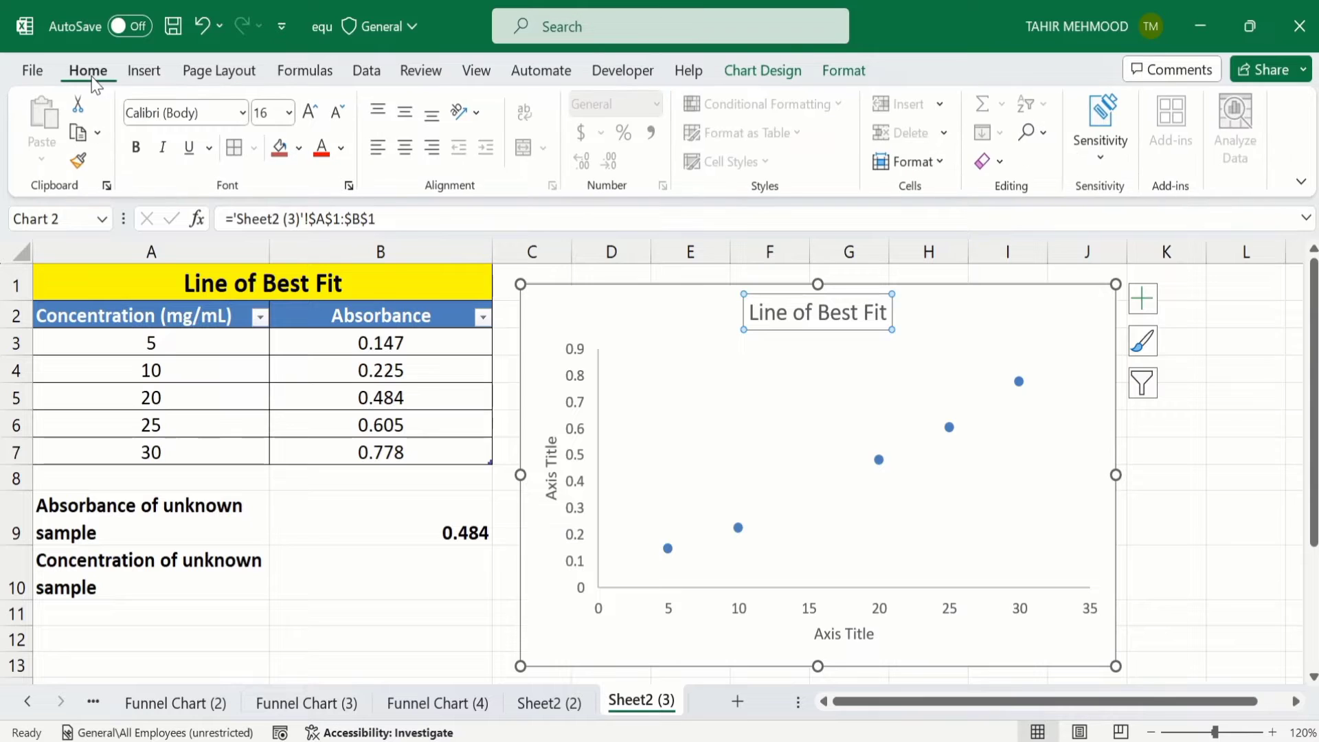
click(134, 153)
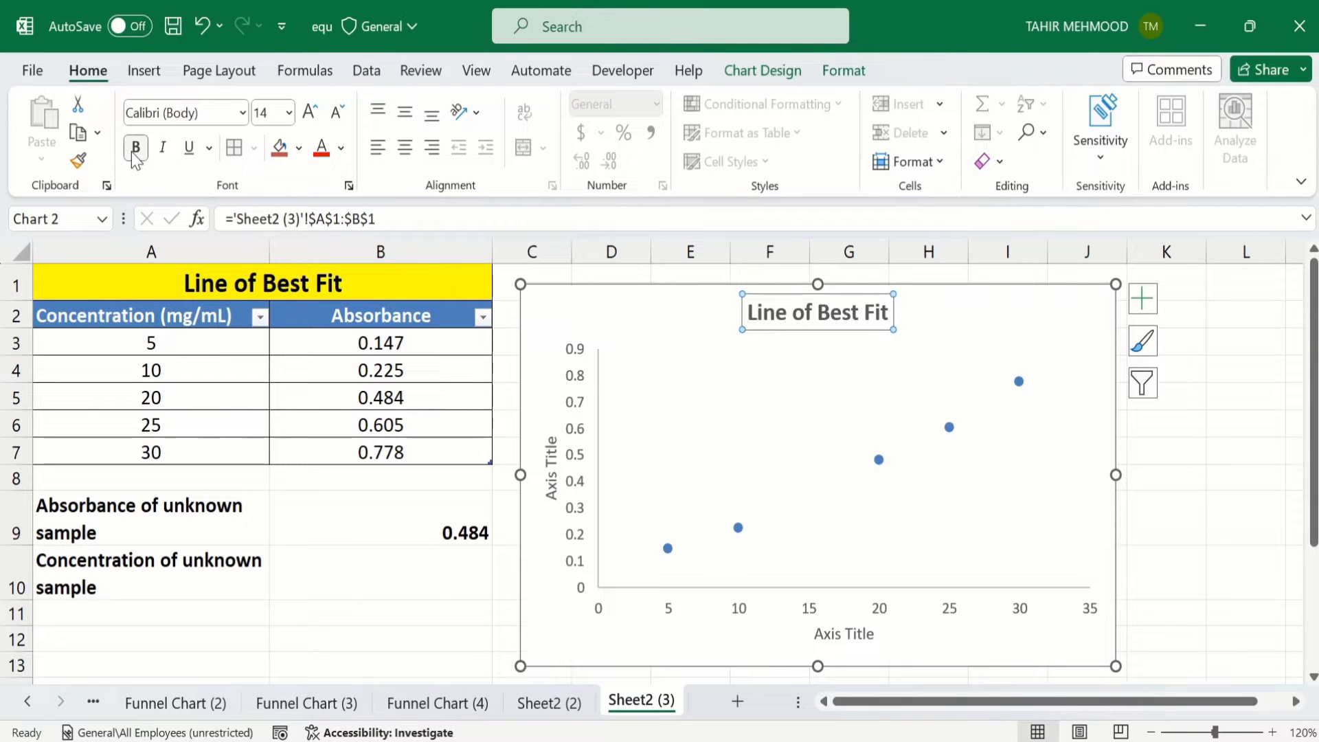
click(341, 147)
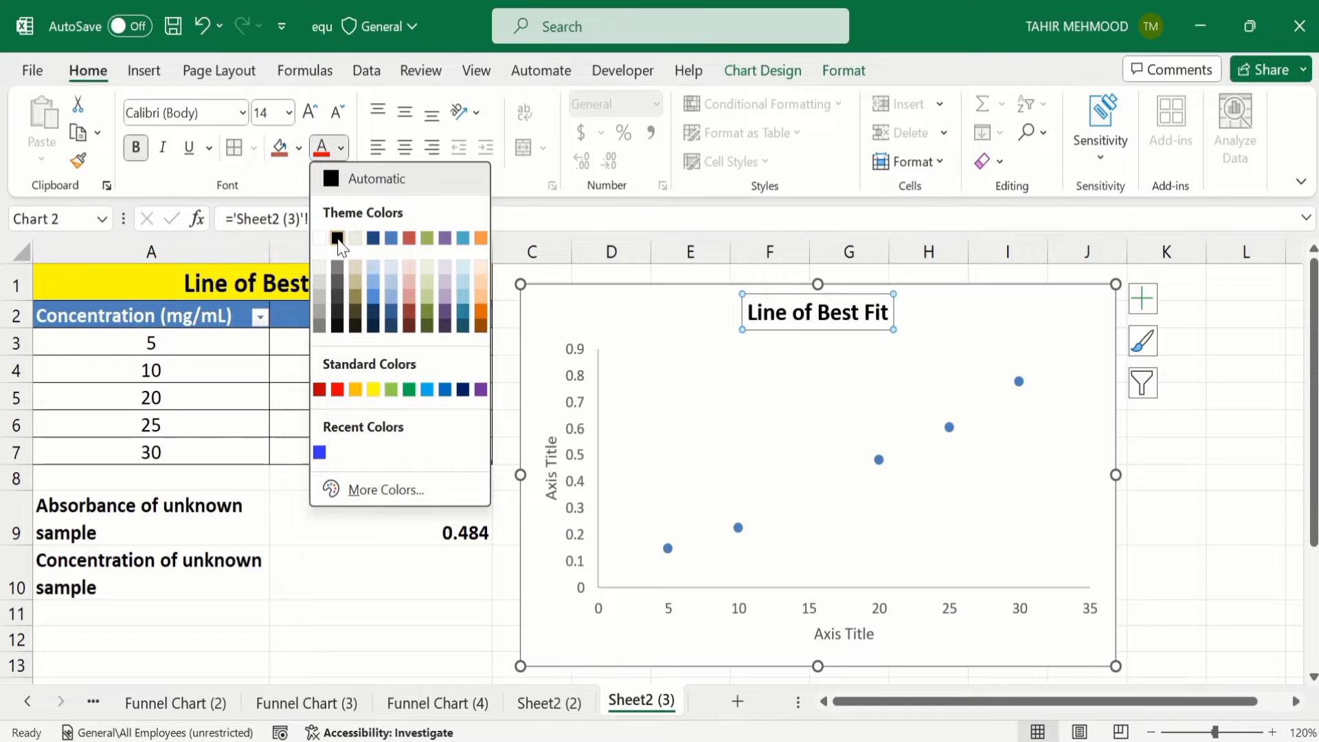
click(338, 237)
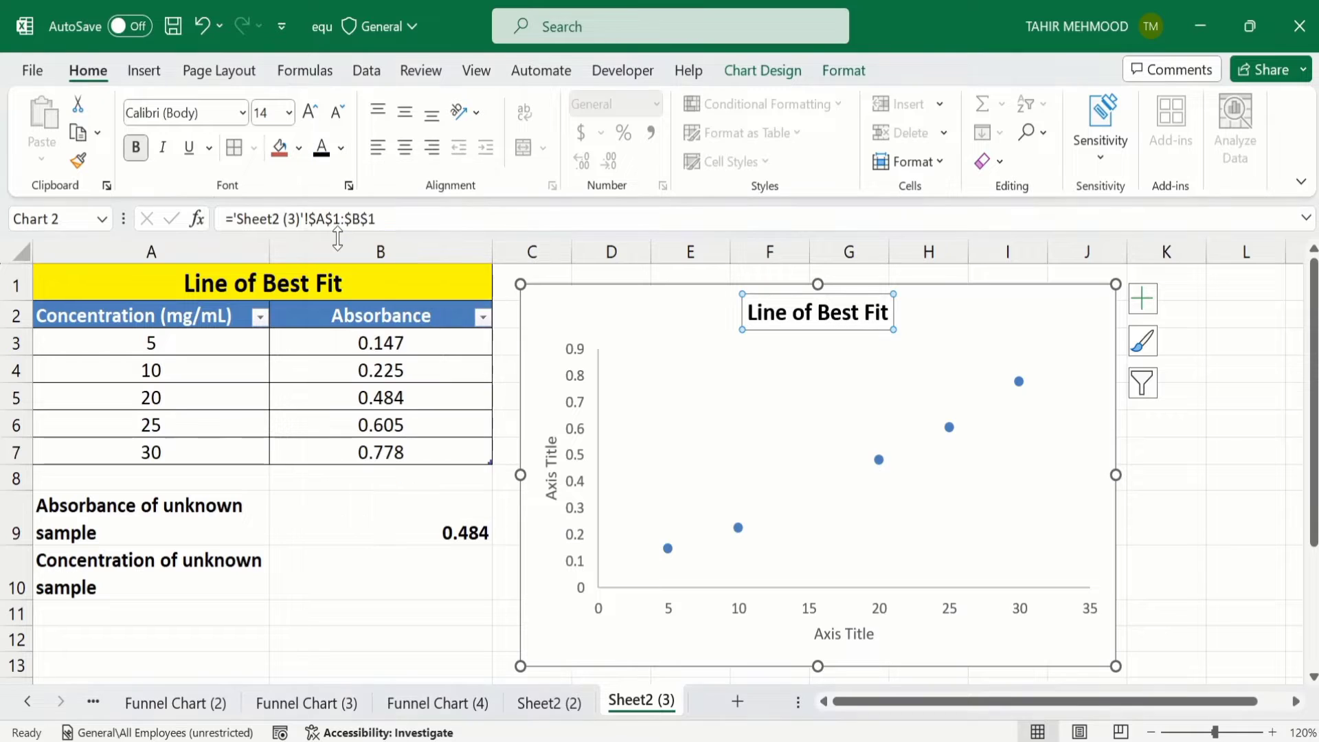
click(289, 118)
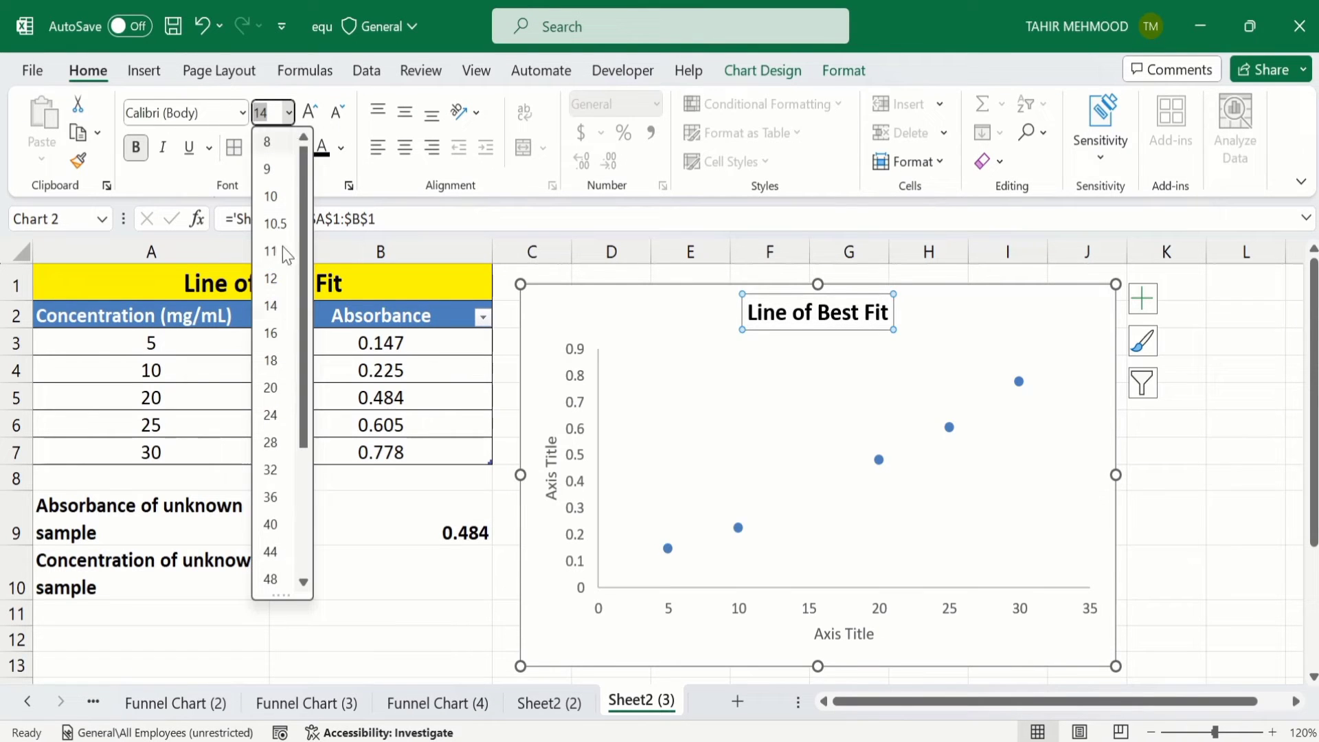
click(272, 332)
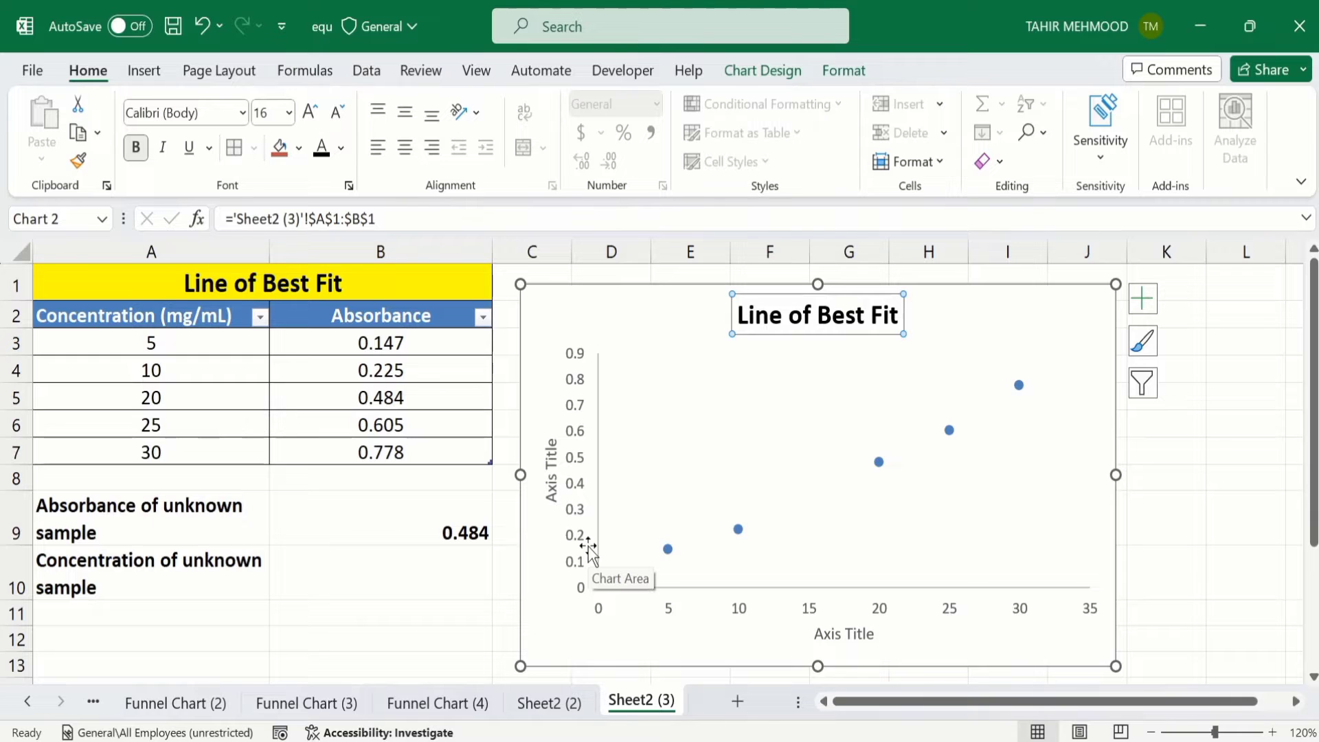
Replace the horizontal axis title's placeholder text with "Concentration".
click(867, 633)
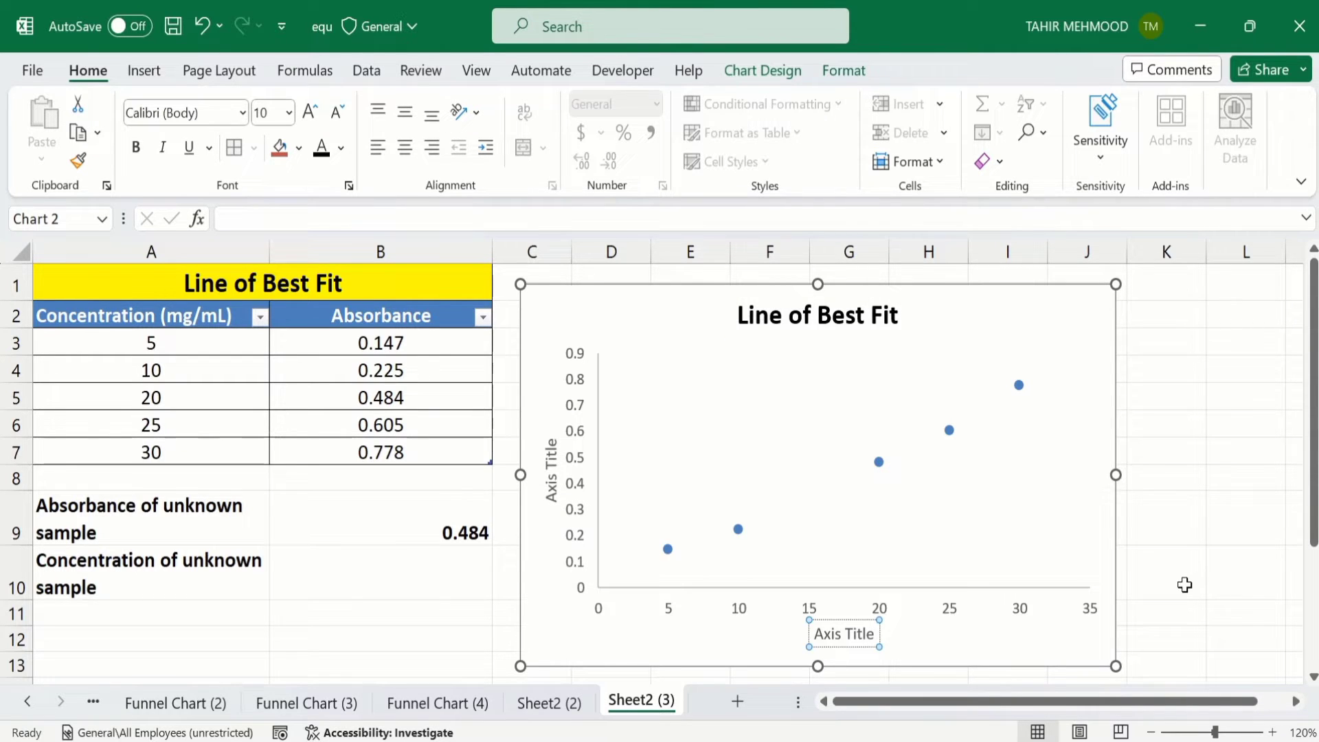
key(BackSpace)
key(BackSpace)
key(BackSpace)
key(BackSpace)
key(BackSpace)
key(BackSpace)
key(BackSpace)
key(BackSpace)
key(BackSpace)
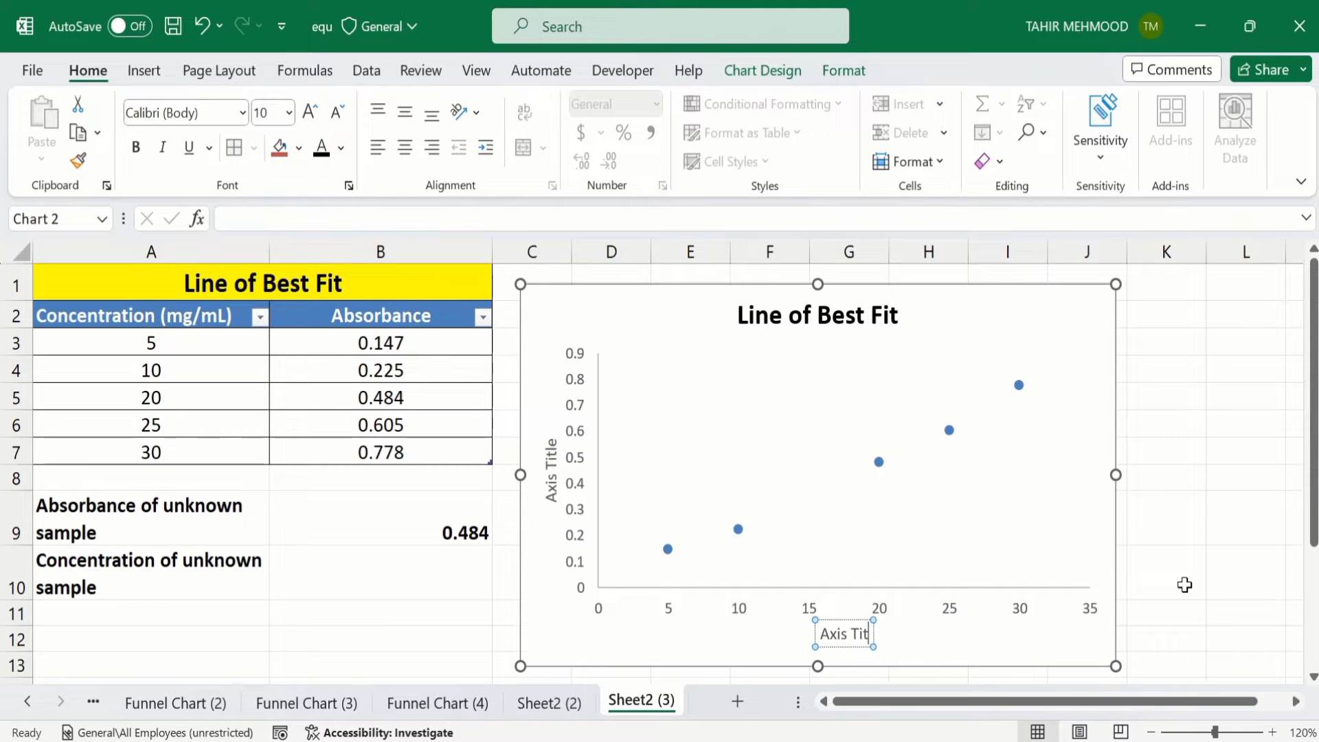
key(BackSpace)
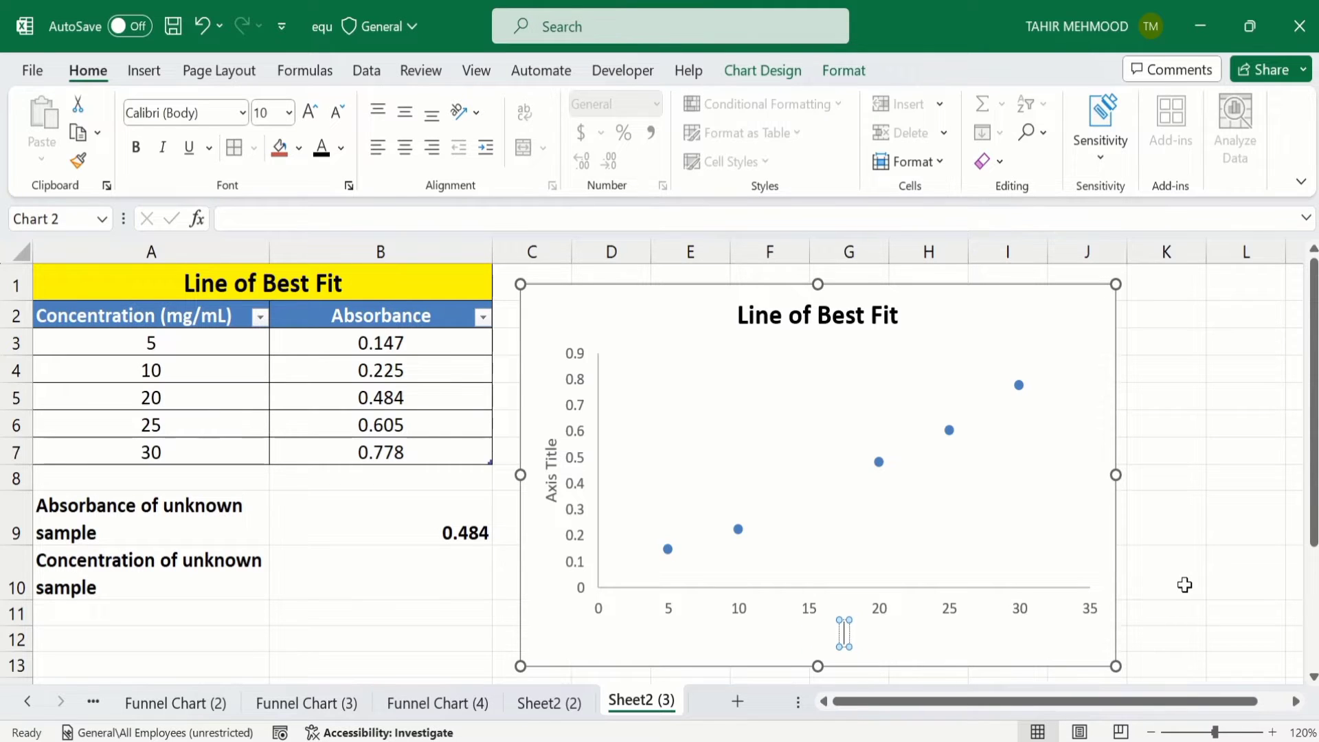
text(Concentration)
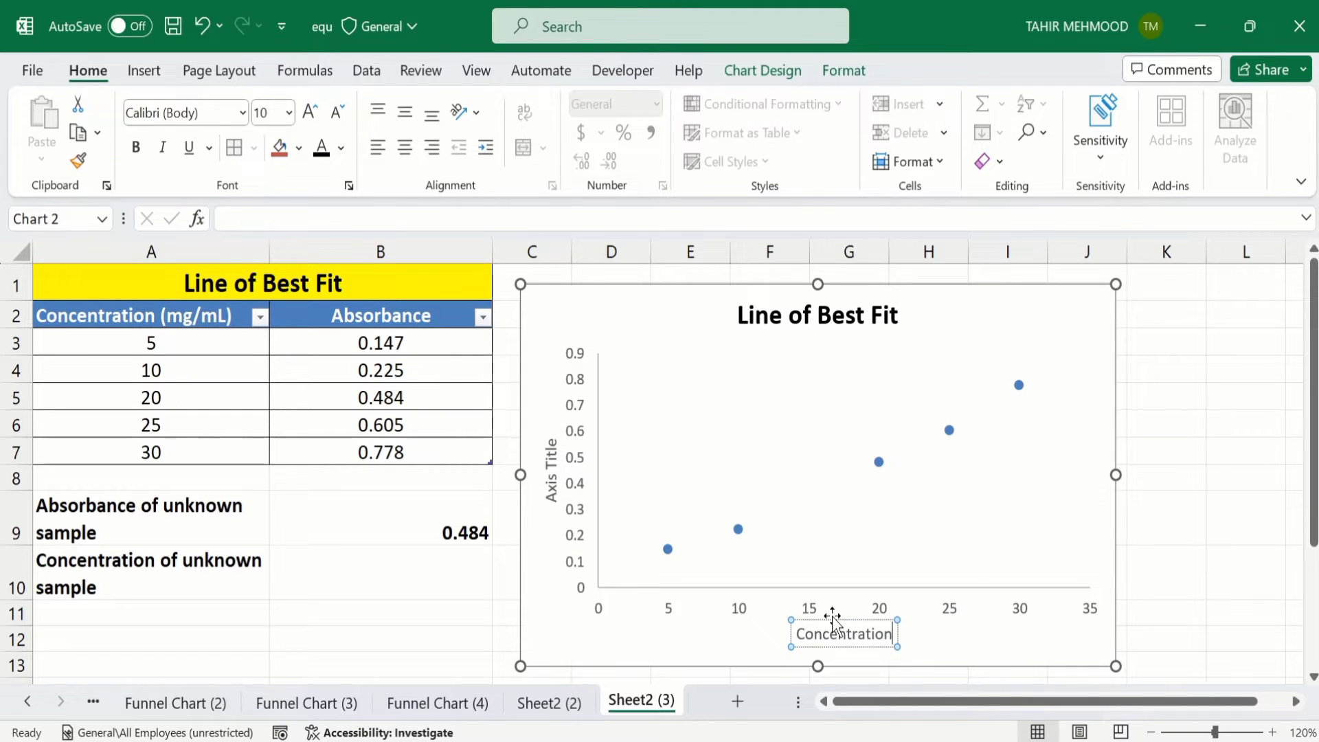
Replace the vertical axis title's placeholder text with "Absorbance".
click(552, 458)
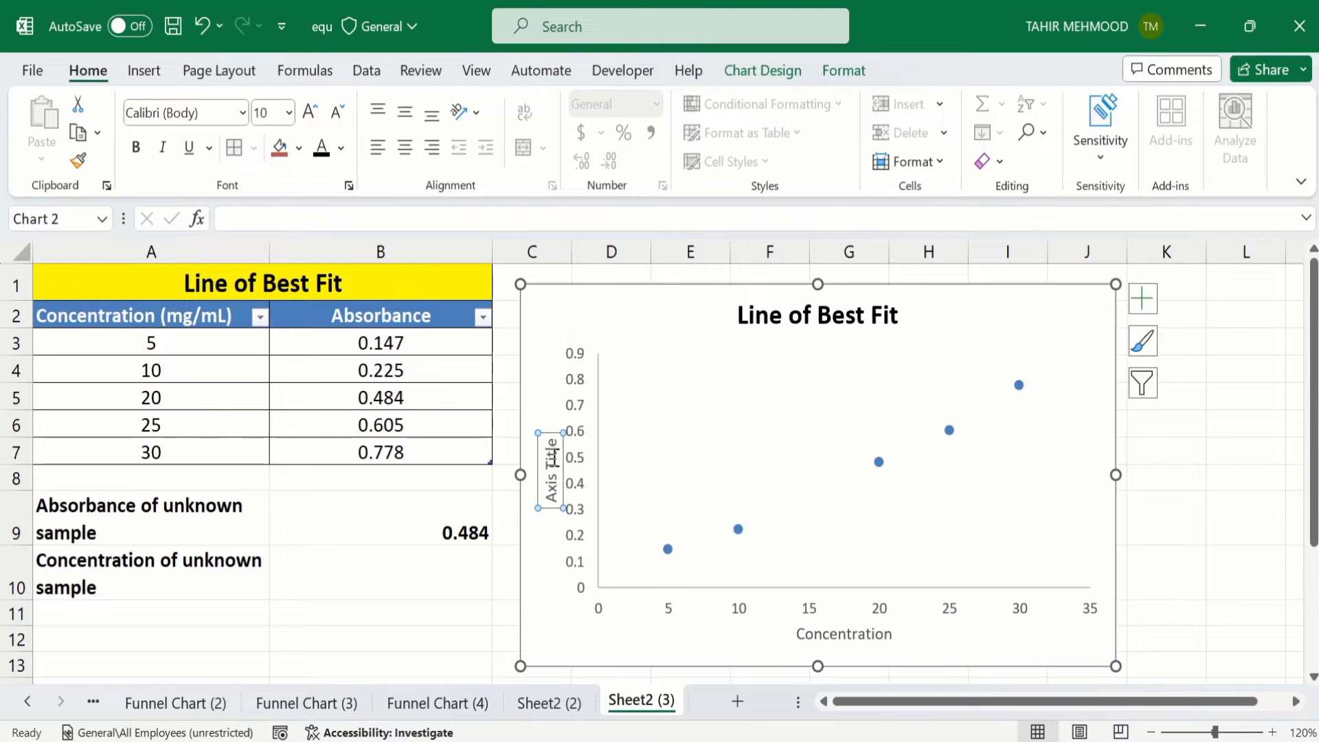
click(554, 444)
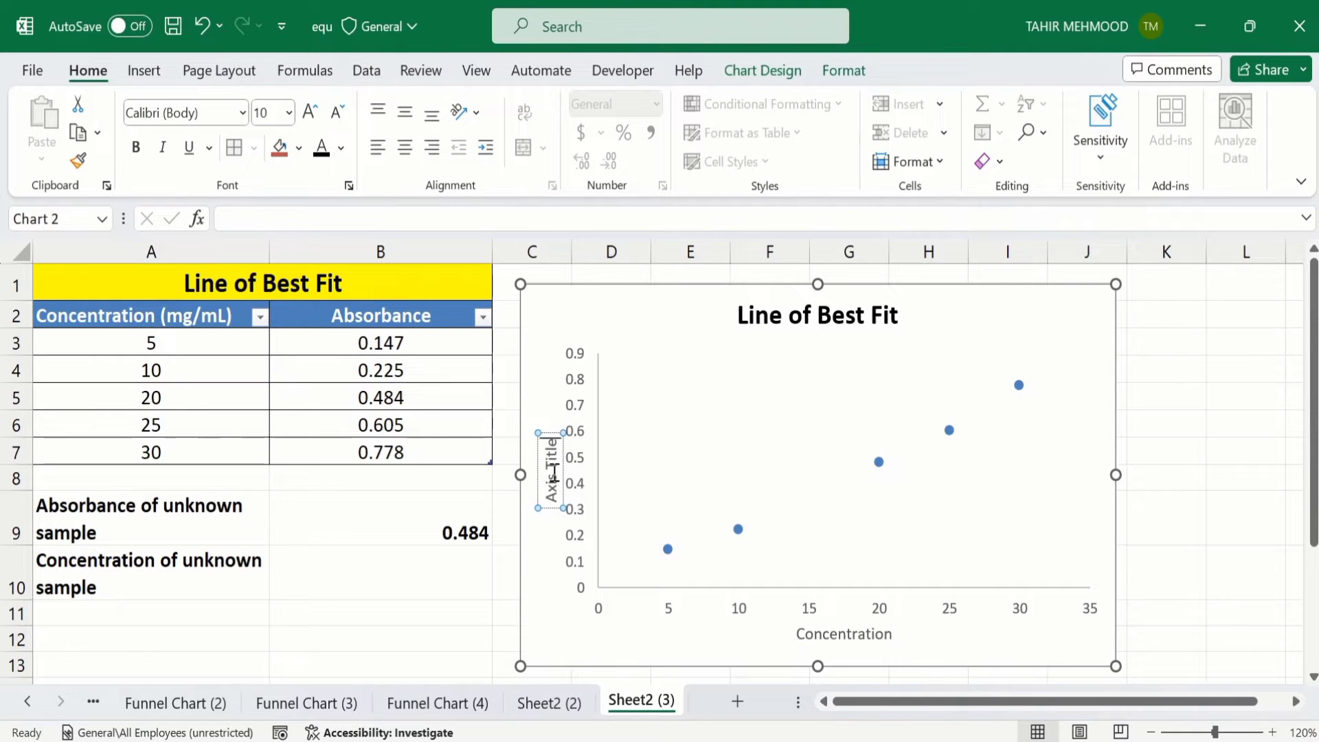
key(BackSpace)
key(BackSpace)
key(BackSpace)
key(BackSpace)
key(BackSpace)
key(BackSpace)
key(BackSpace)
key(BackSpace)
key(BackSpace)
key(BackSpace)
text(Absorbance)
click(1167, 474)
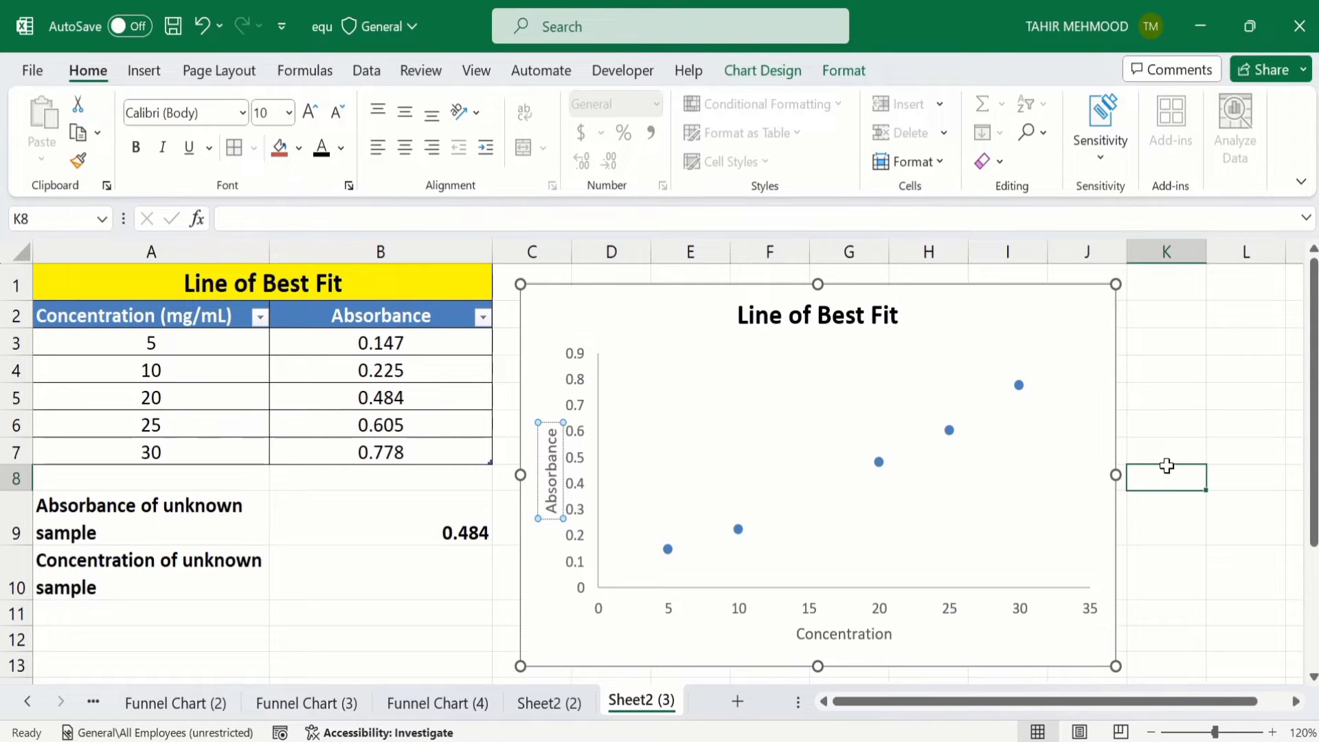
Make the vertical axis title Absorbance bold at font size 12.
click(550, 453)
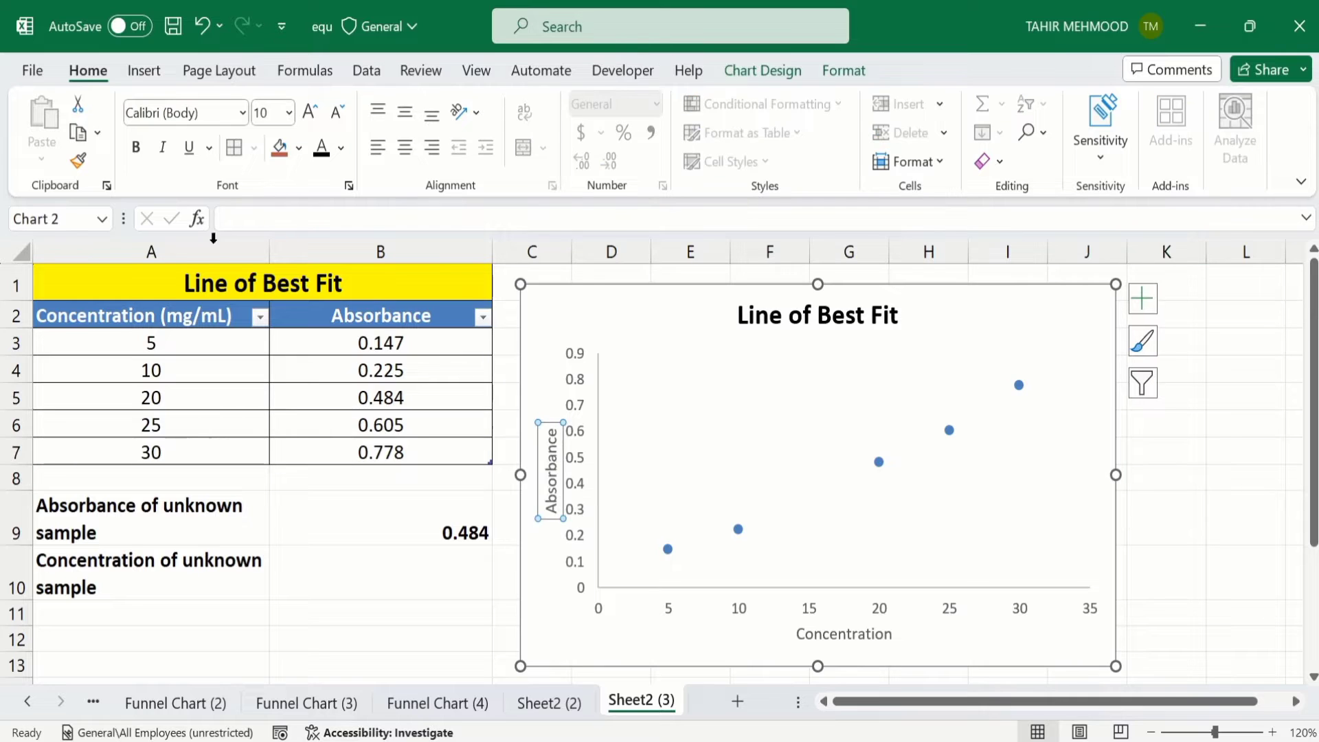
click(137, 149)
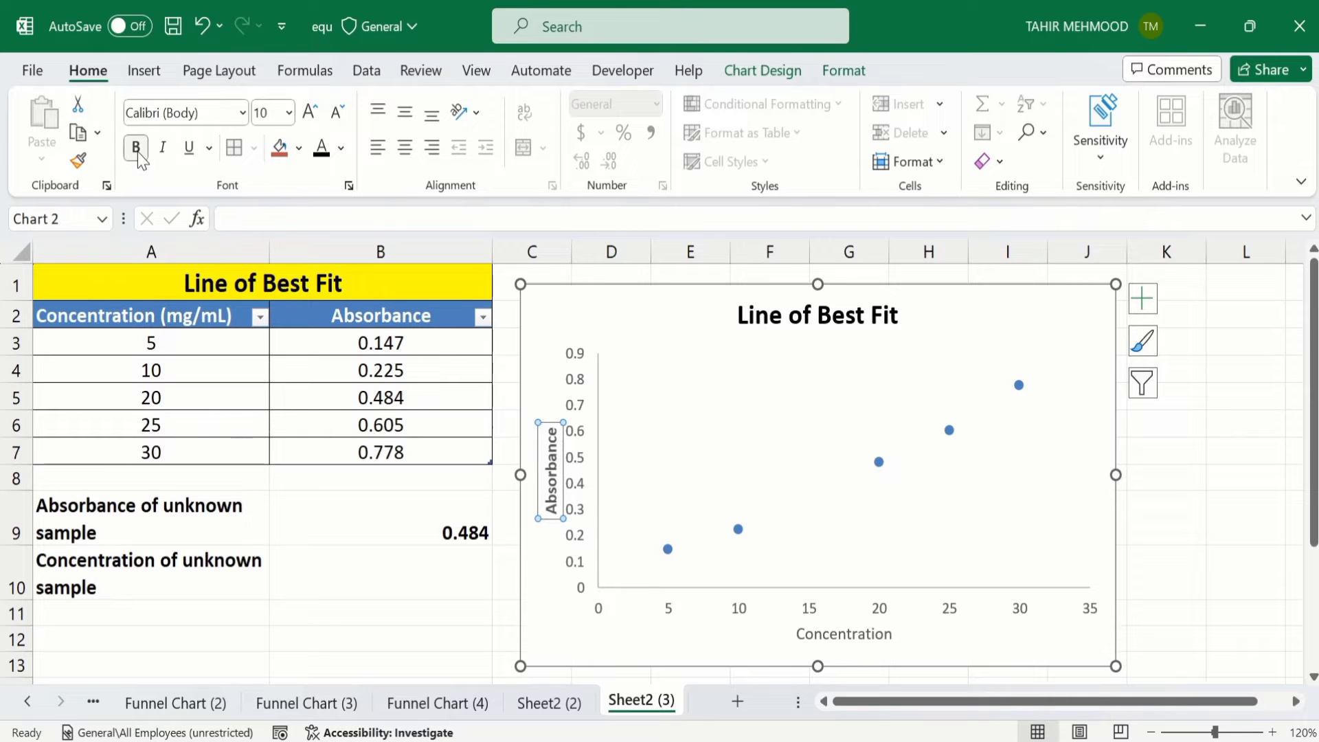
click(288, 113)
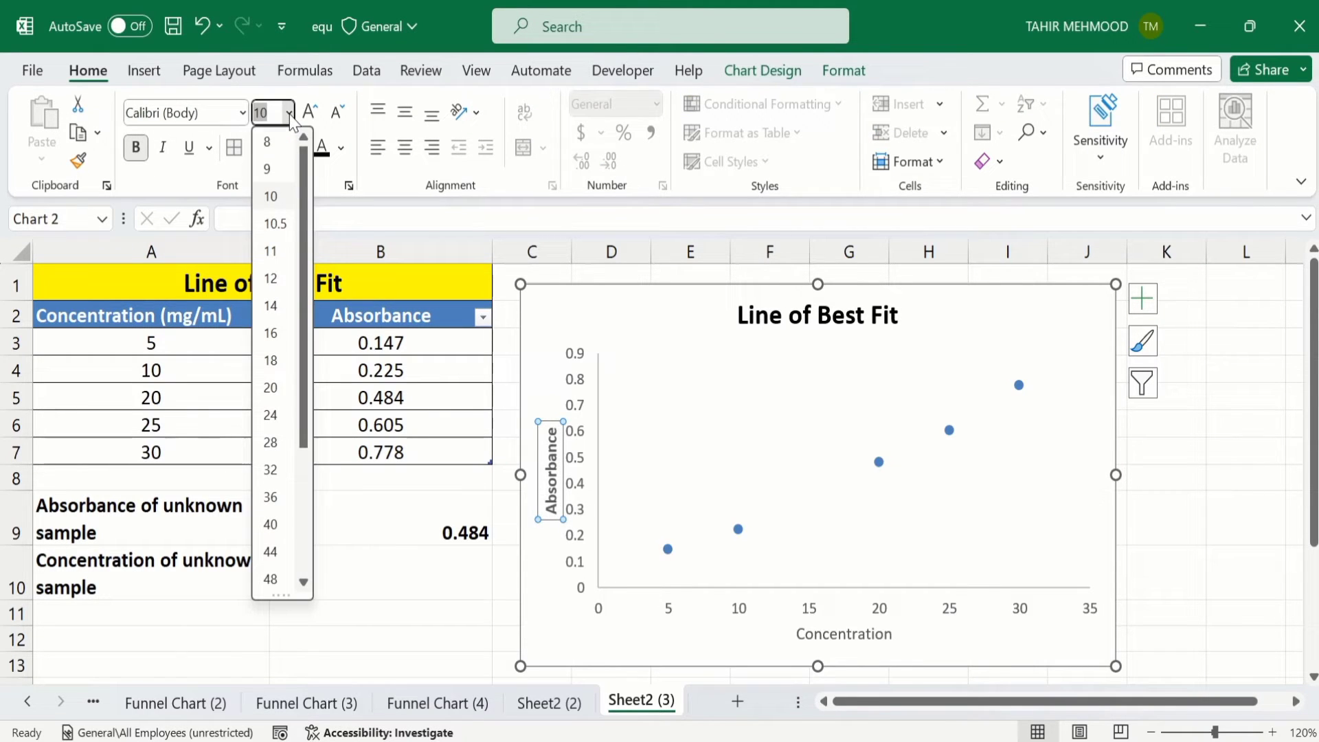
click(271, 278)
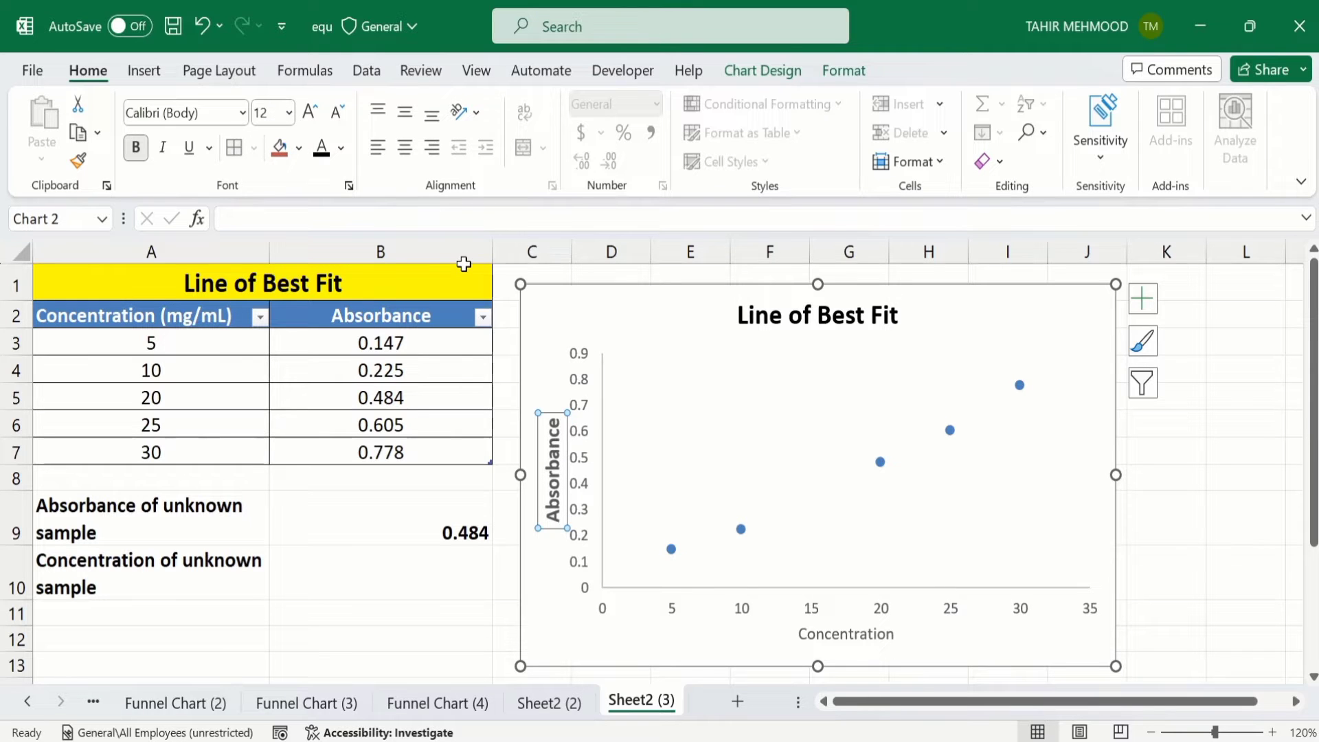
Copy the Absorbance title's formatting onto the horizontal axis title Concentration with Format Painter.
click(77, 162)
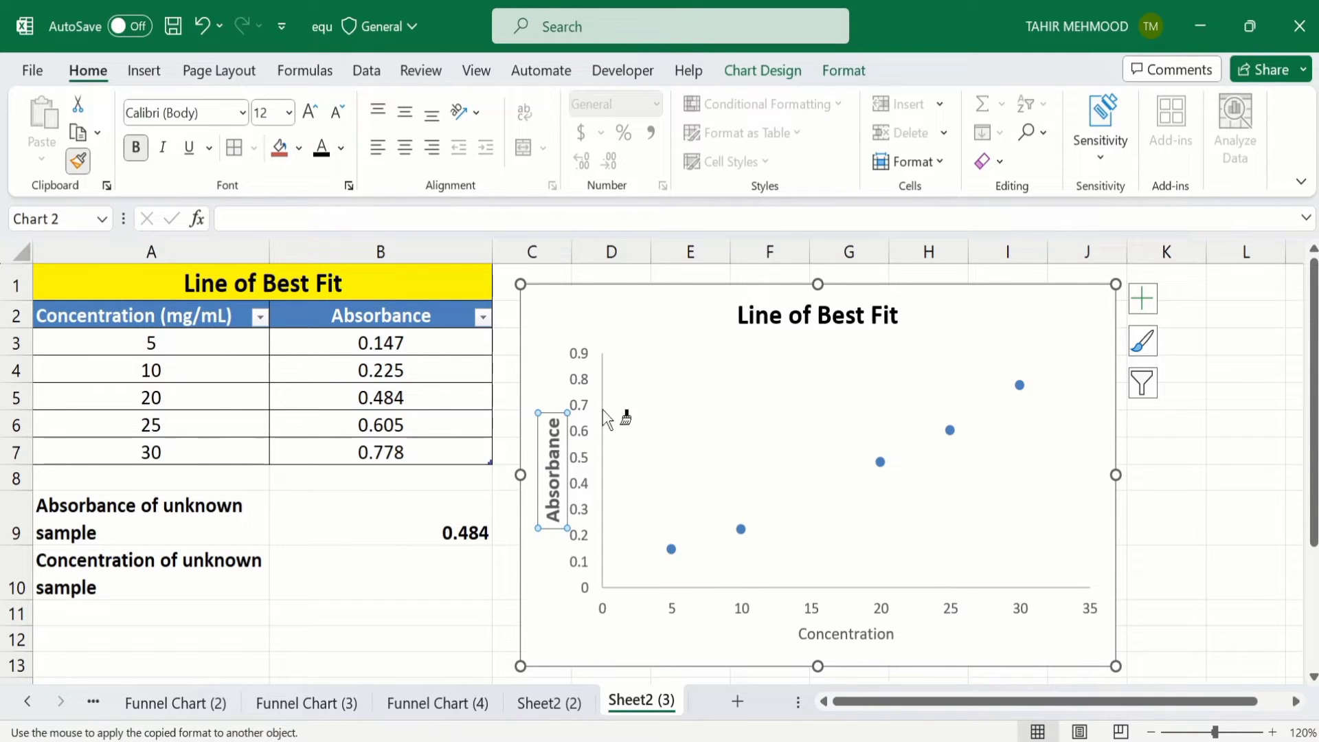
click(824, 628)
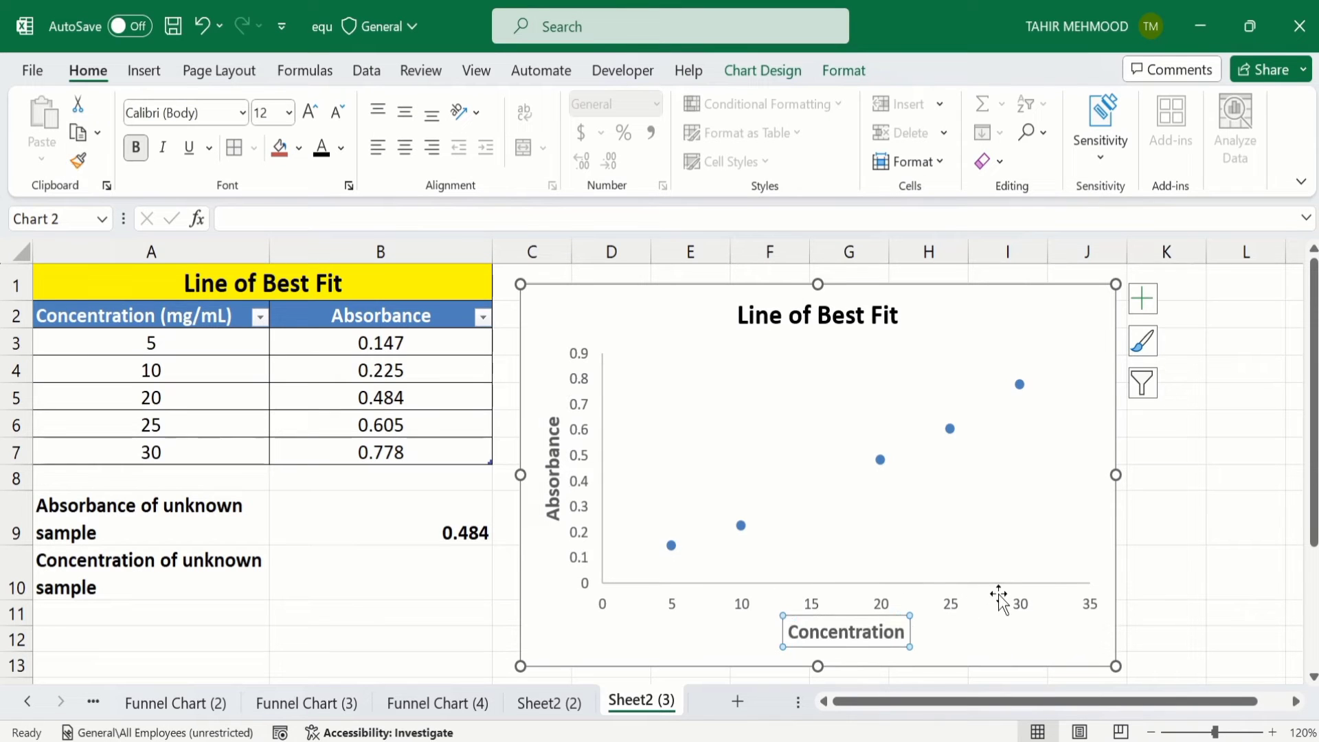
click(1175, 518)
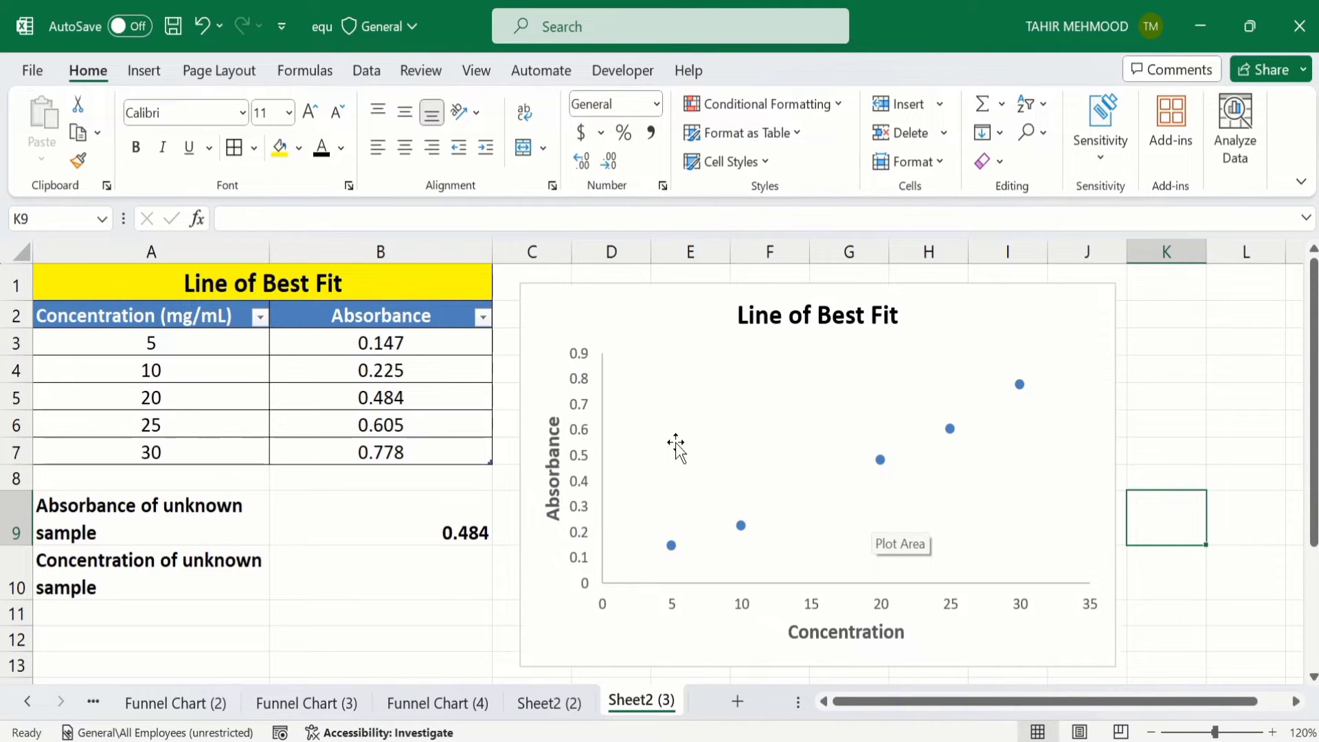
Add a linear trendline to the Absorbance data points in the scatter chart.
click(742, 526)
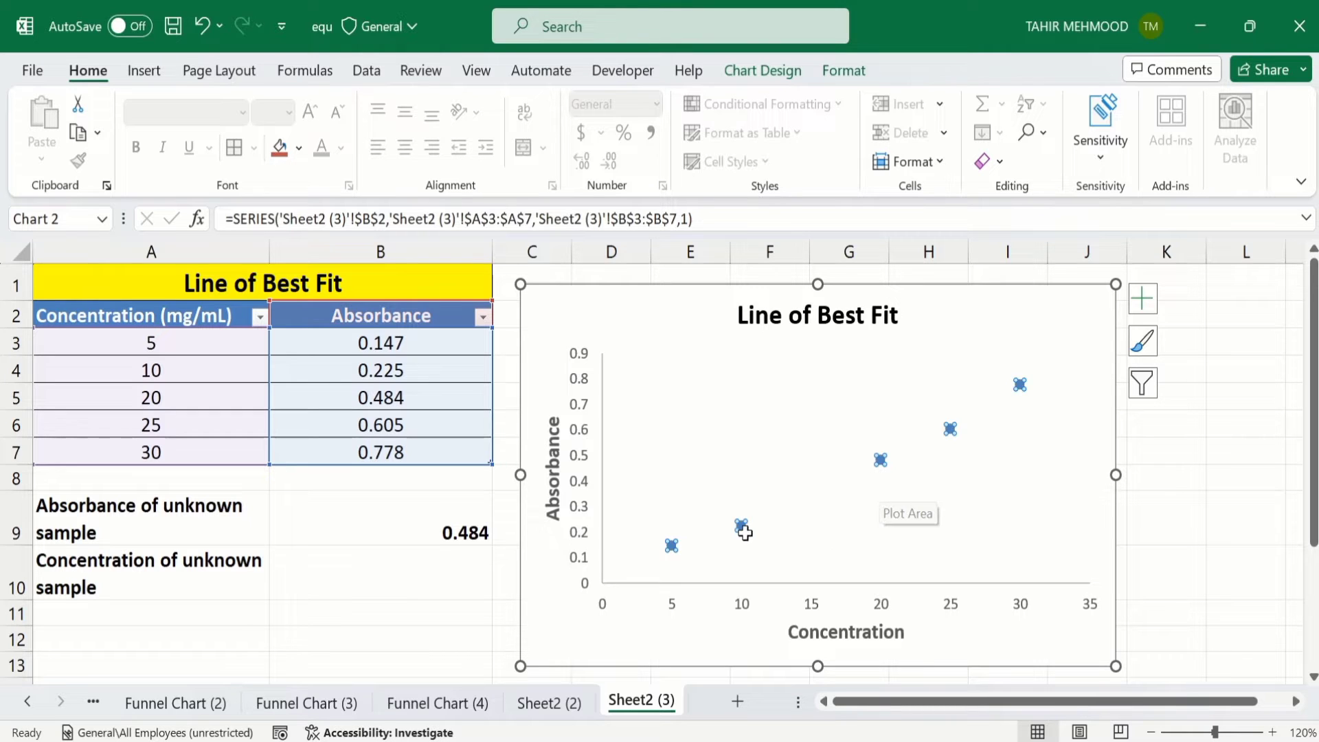
mouse_move(739, 526)
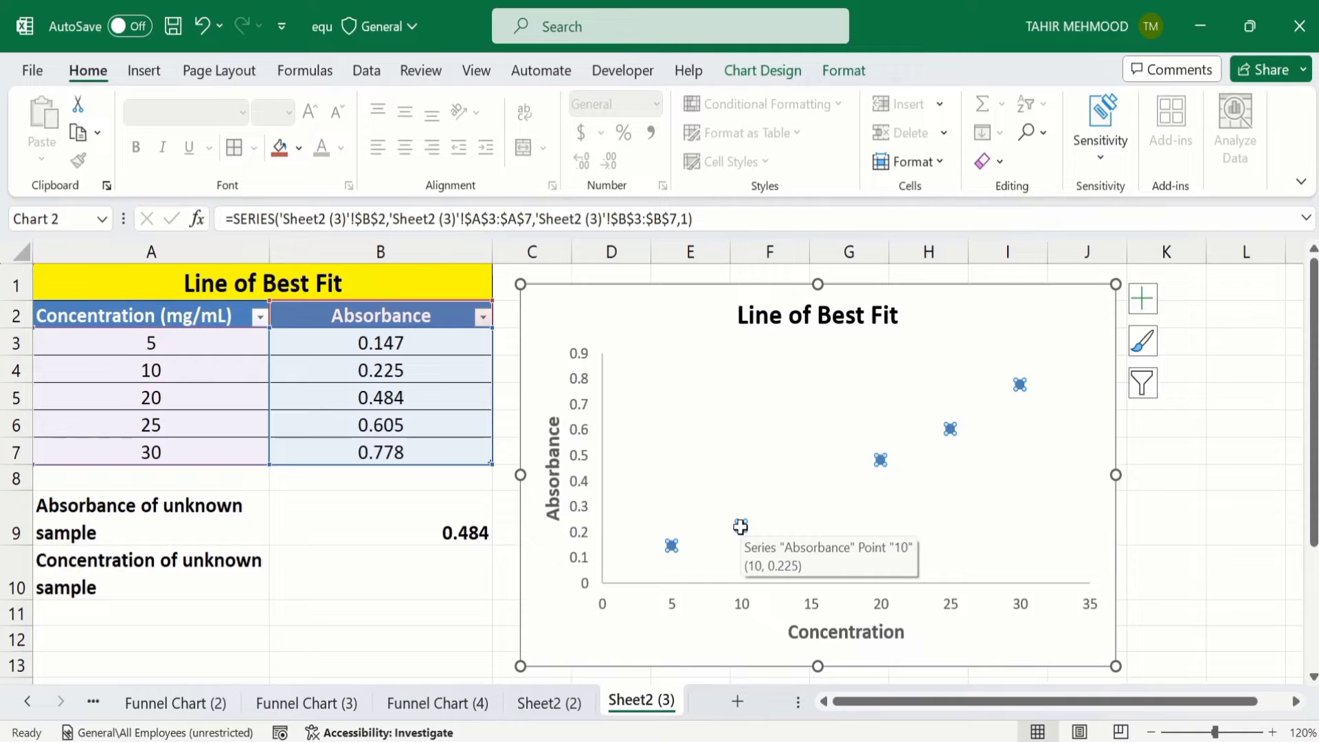
right_click(740, 526)
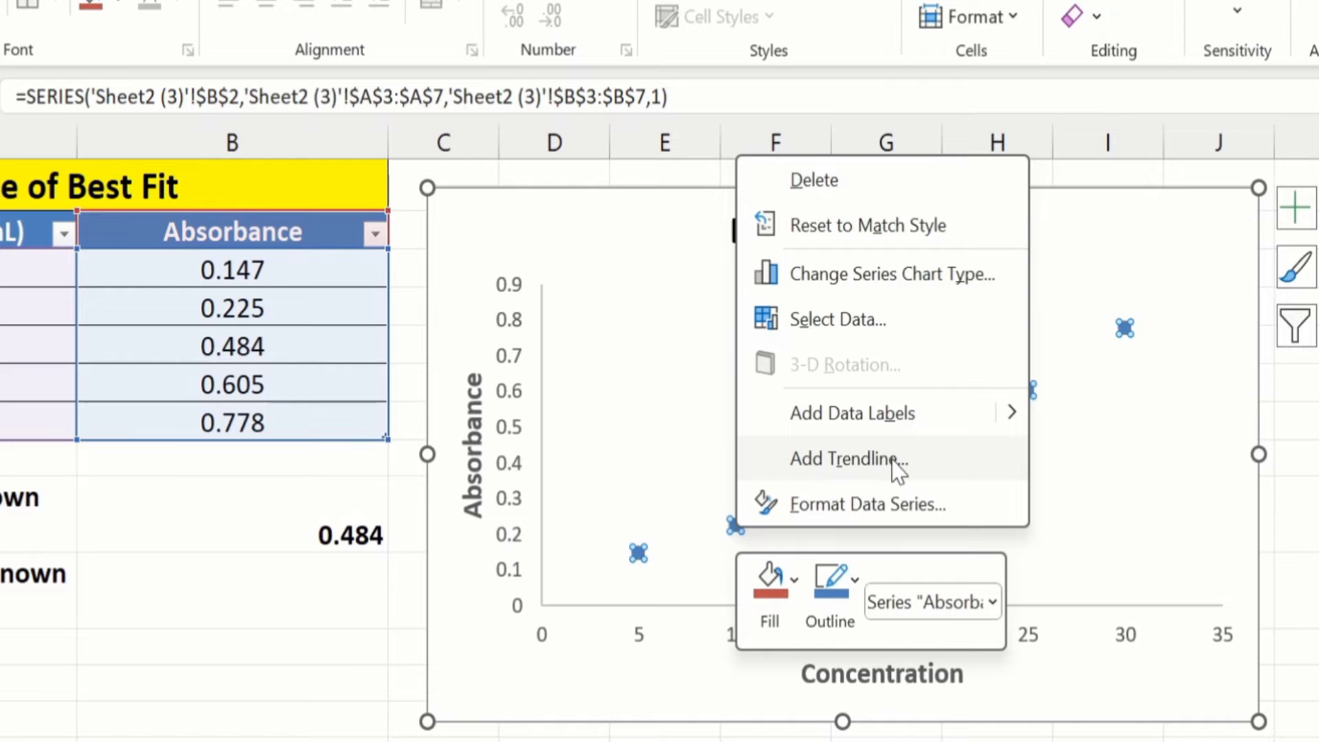
click(893, 461)
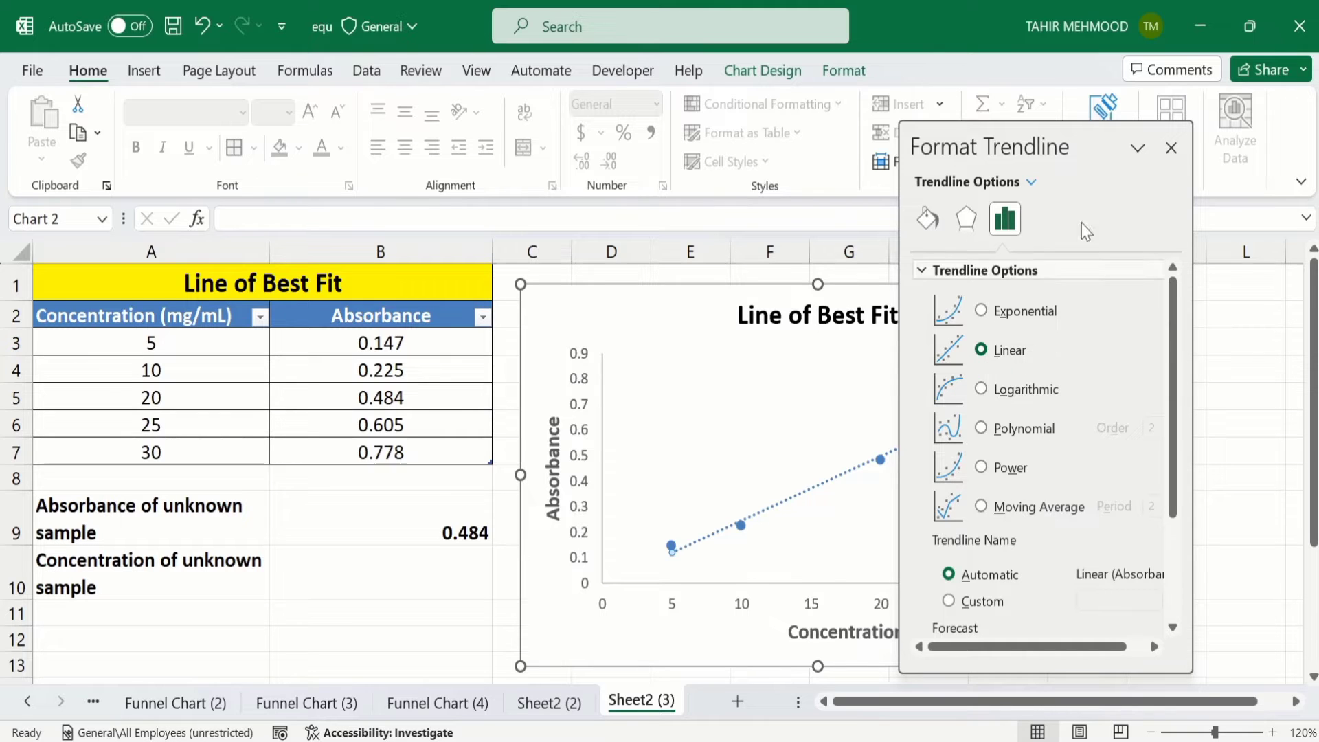
click(1171, 148)
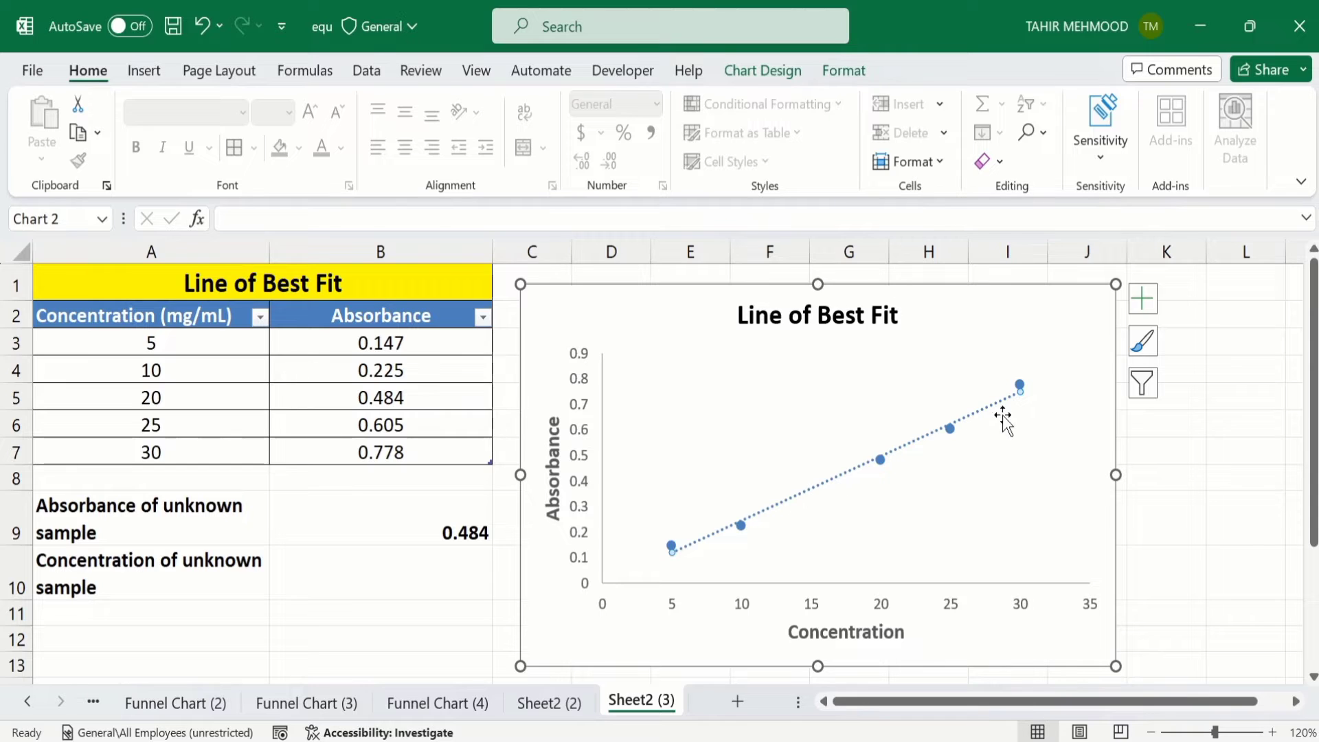
Change the trendline's line color to black.
right_click(819, 485)
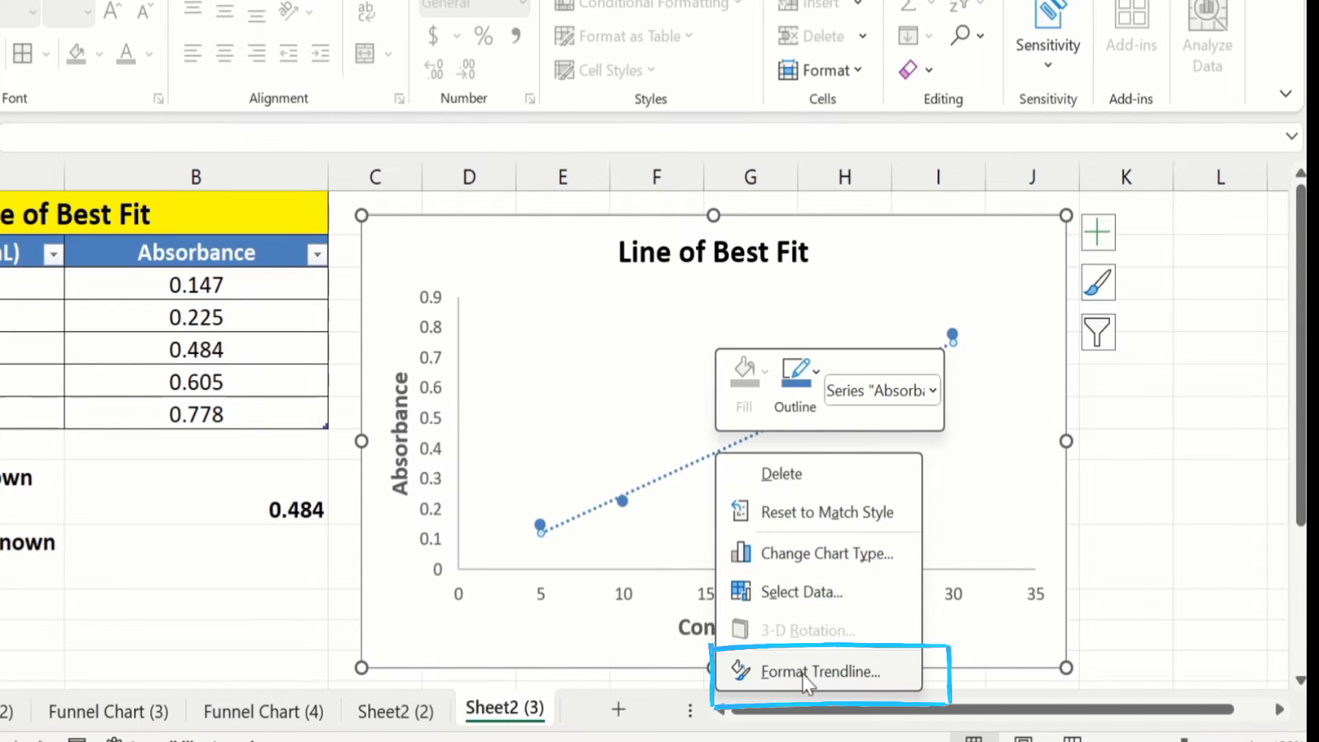
click(805, 671)
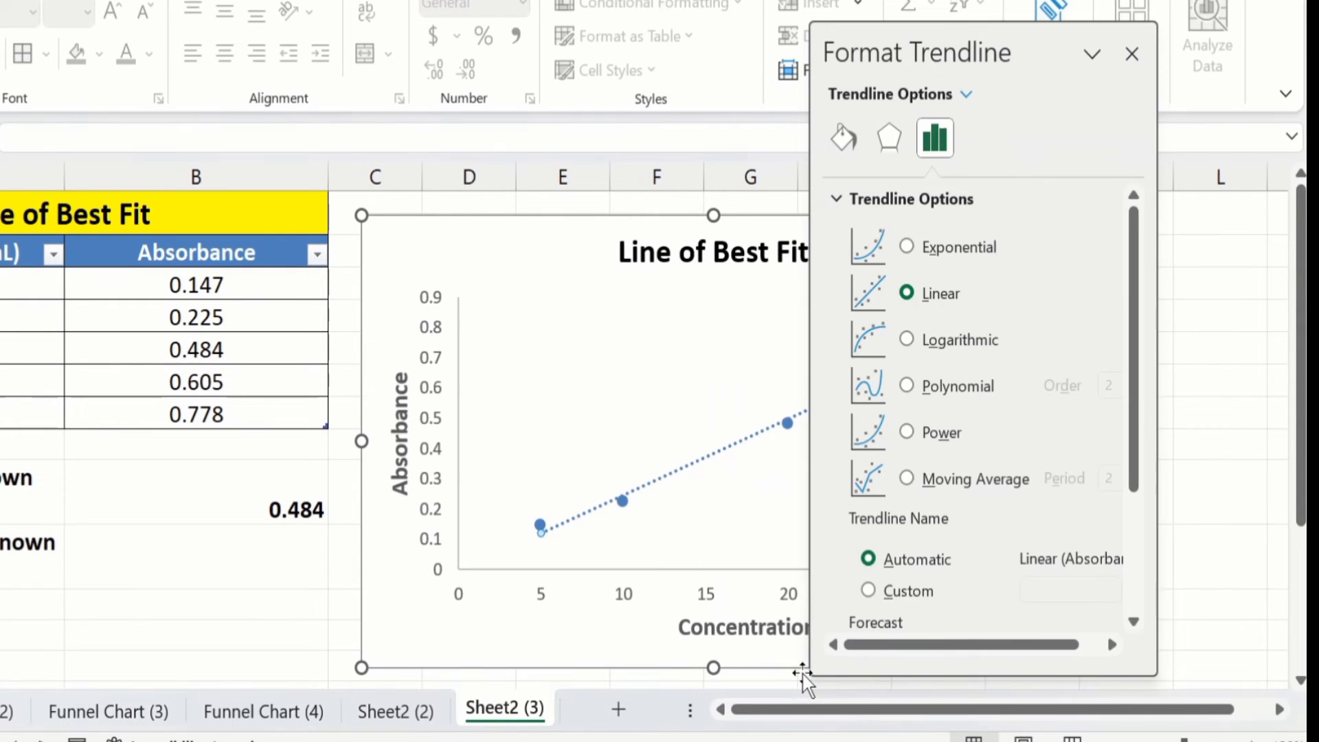
click(844, 140)
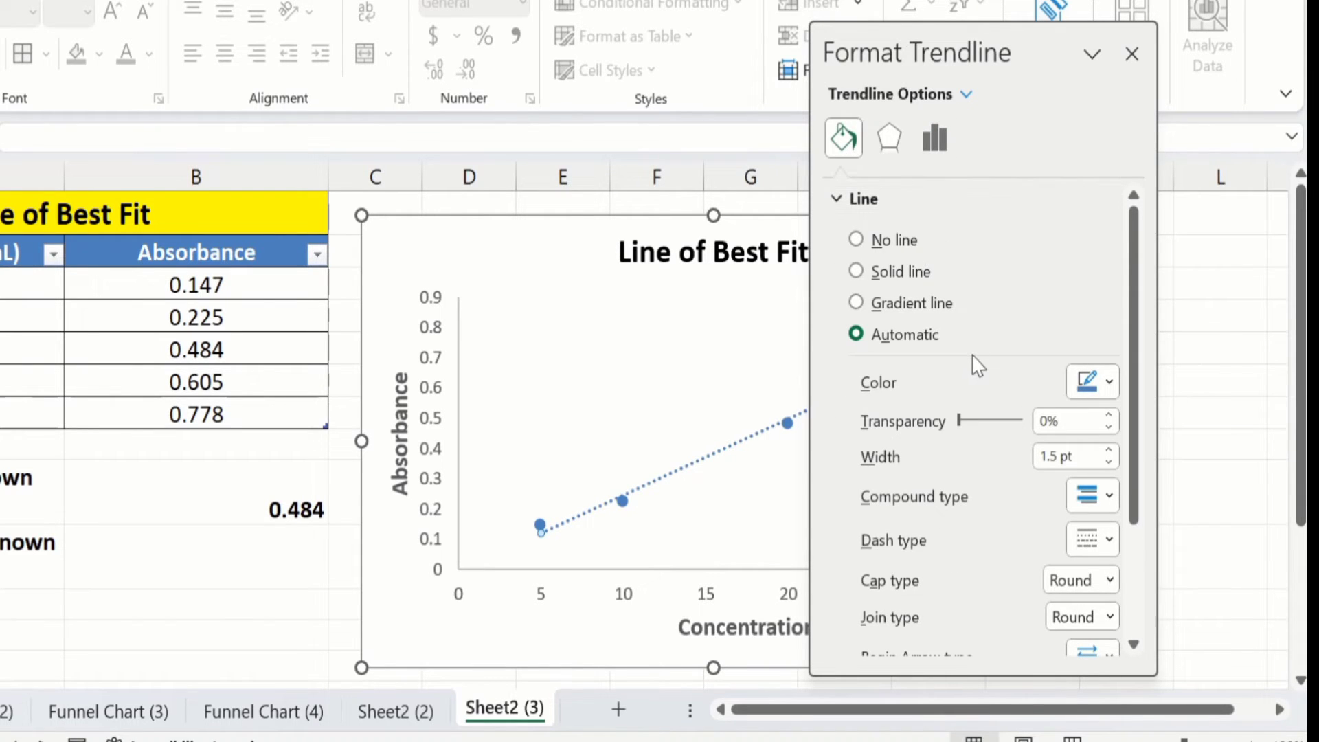
click(1111, 383)
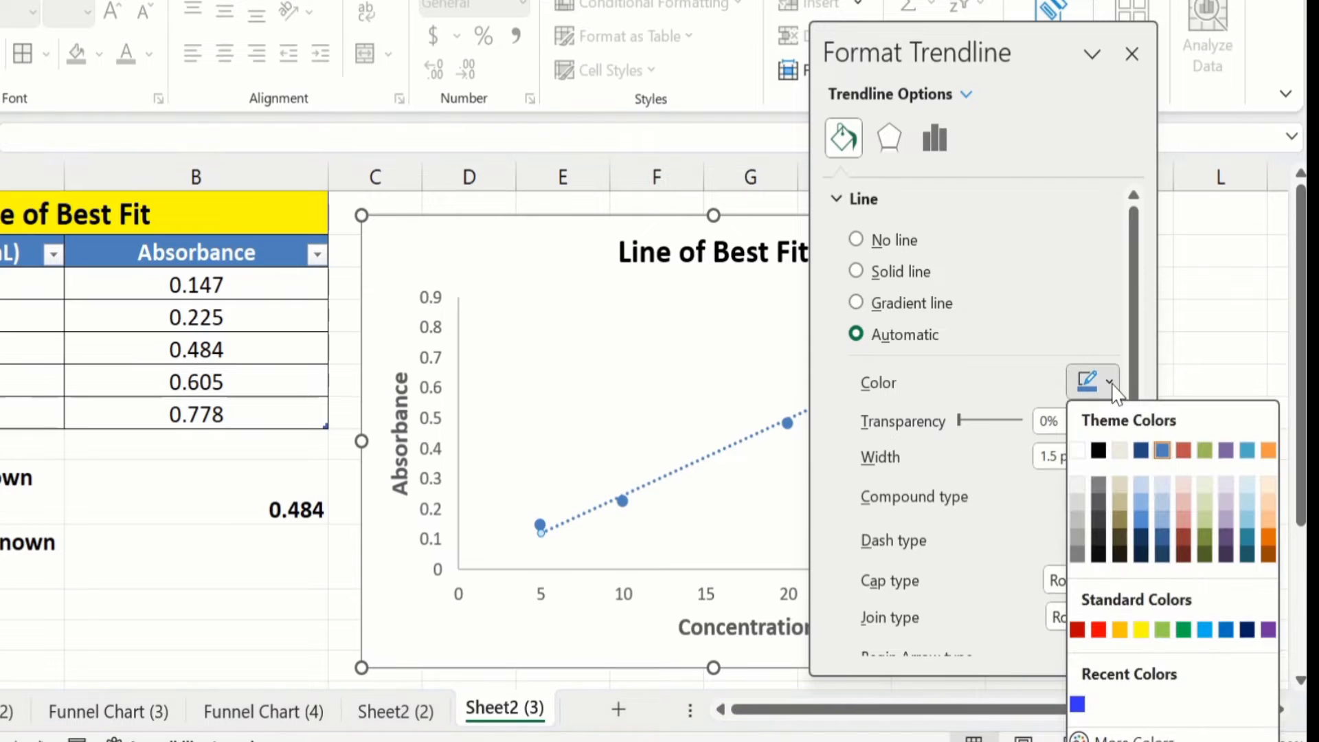
click(1098, 450)
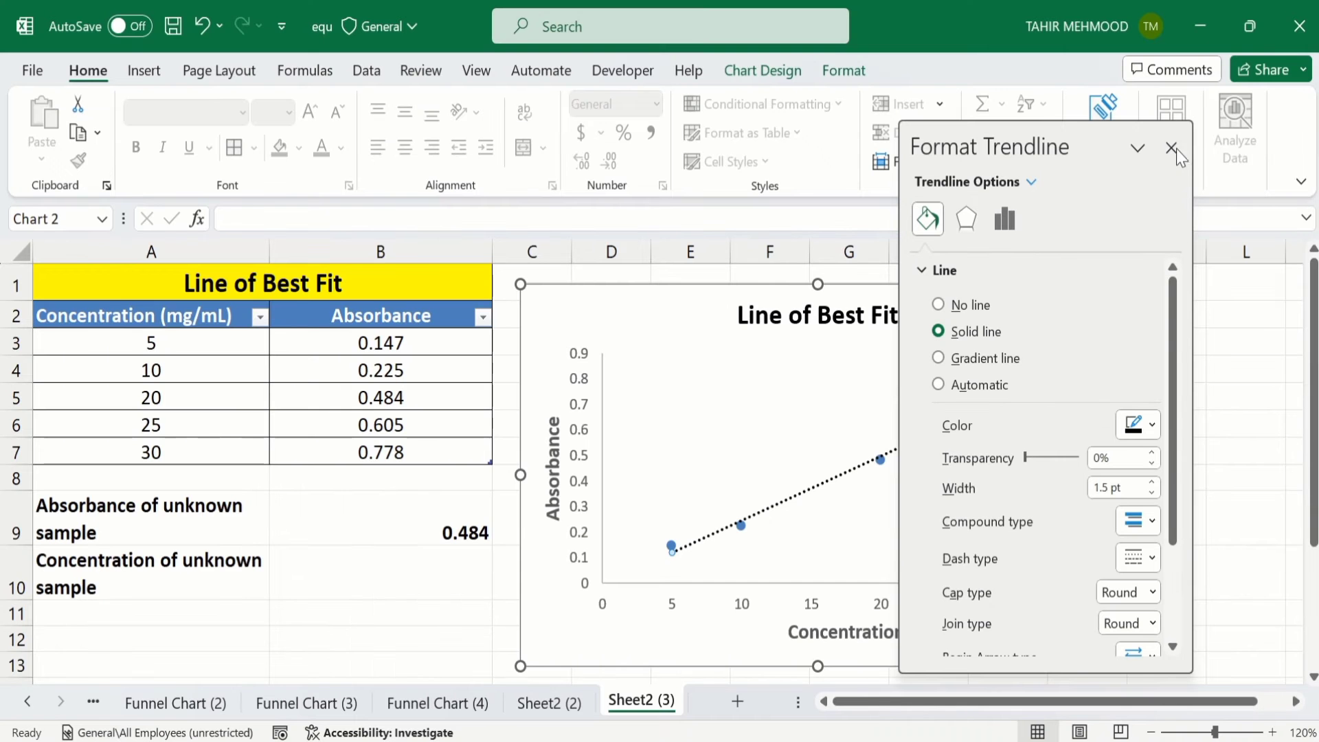
click(1132, 54)
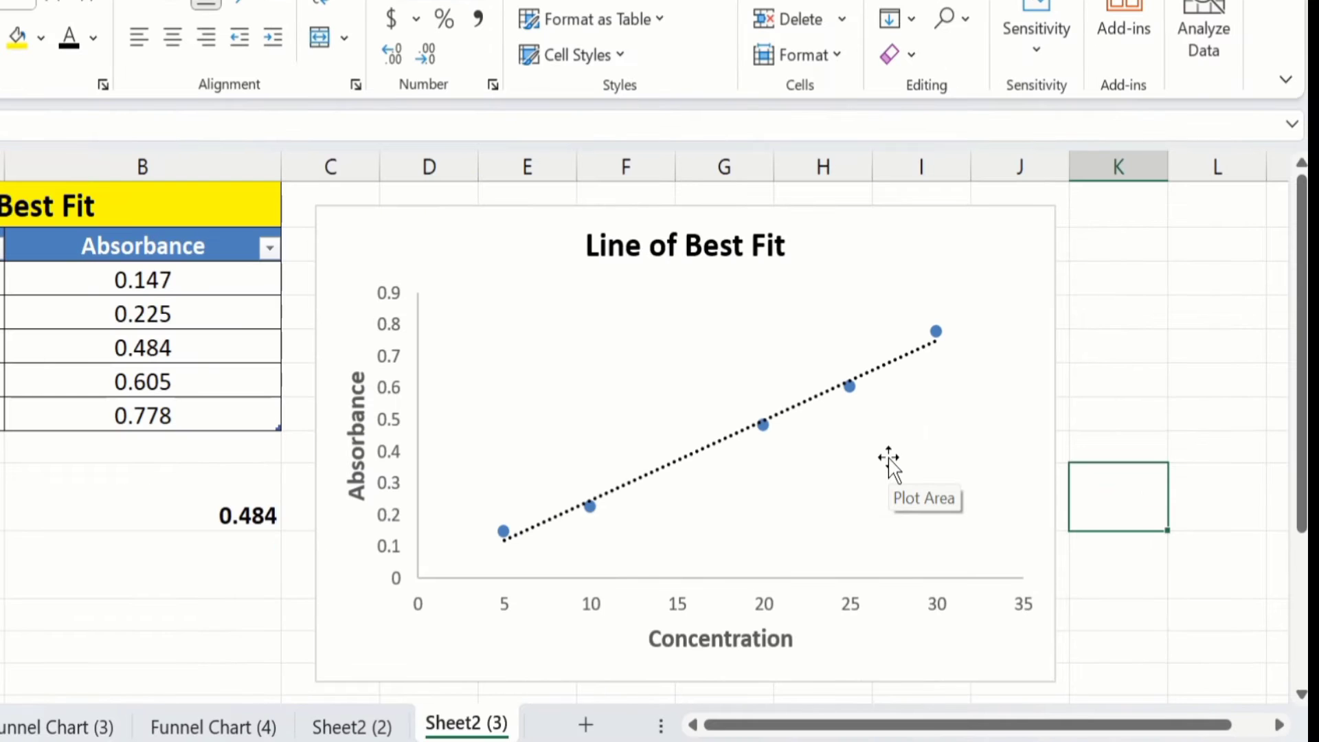
Display the trendline's R-squared value and its equation on the chart.
click(695, 452)
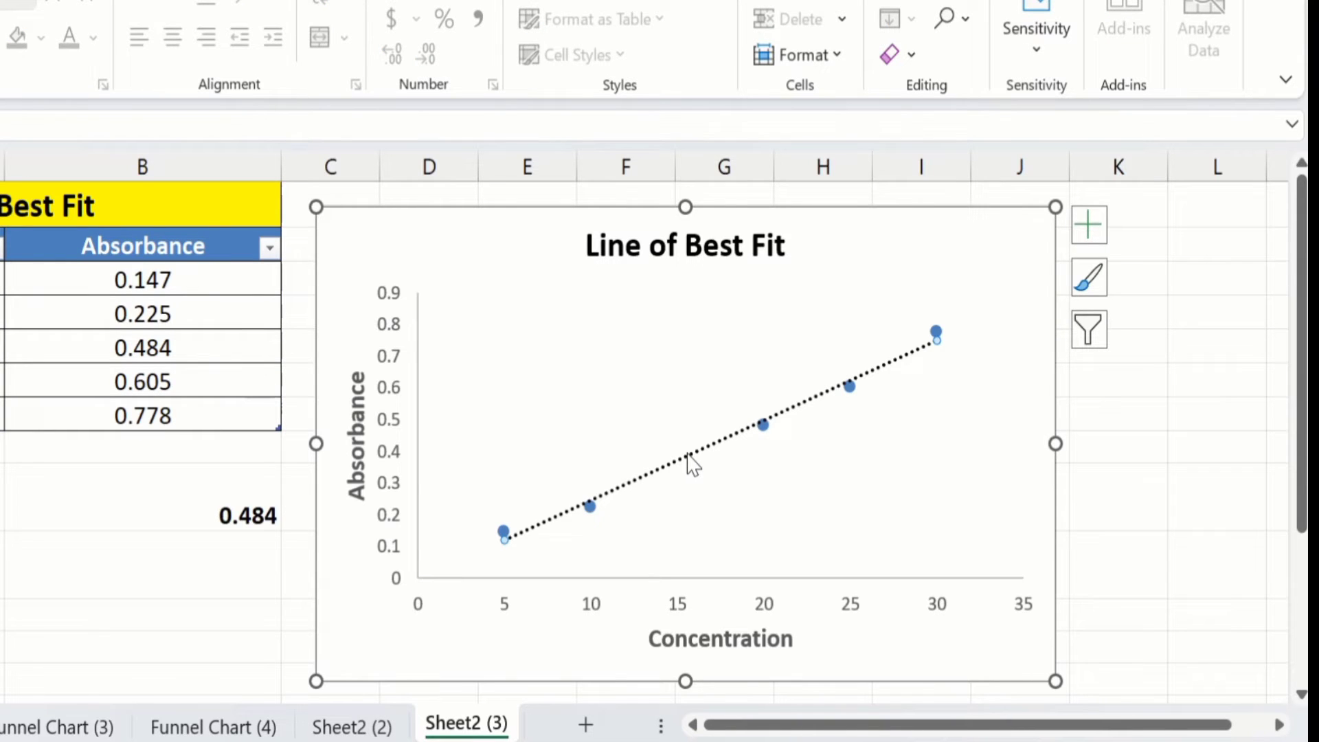
right_click(690, 459)
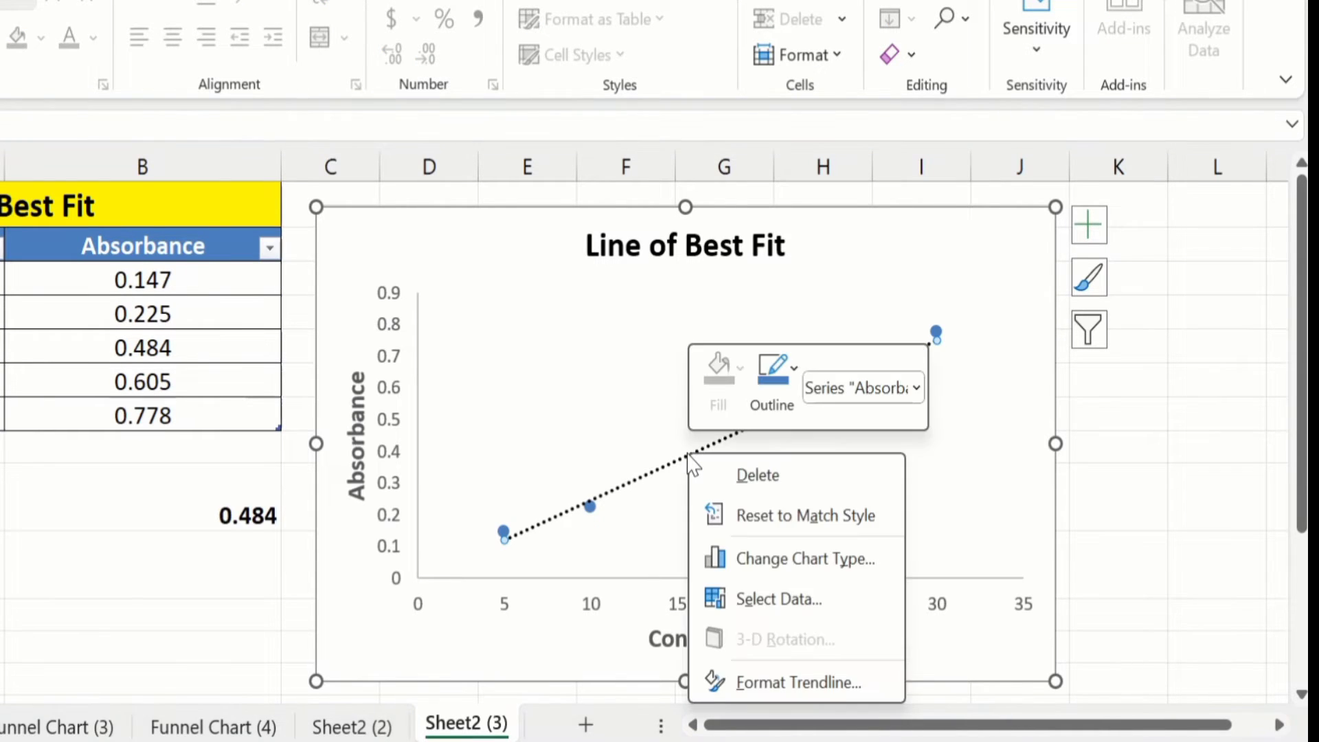
click(770, 684)
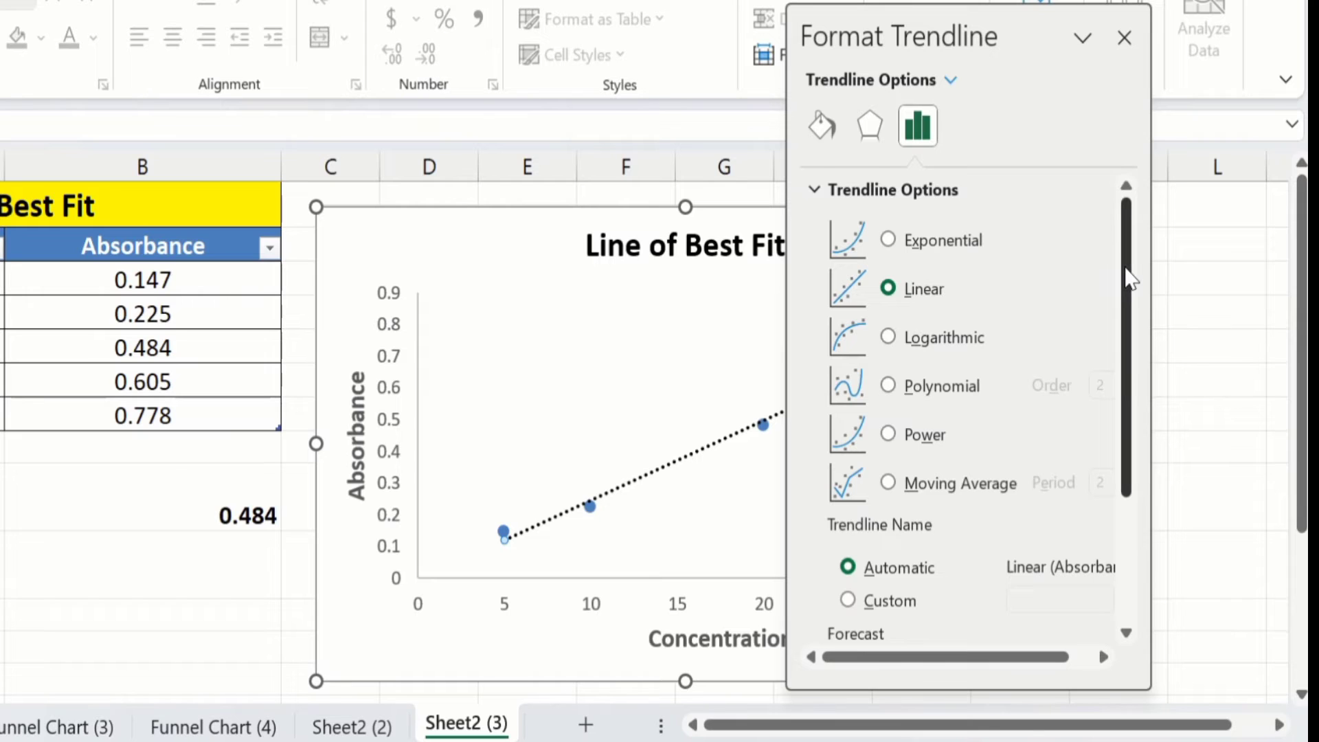
drag(1130, 278, 1146, 422)
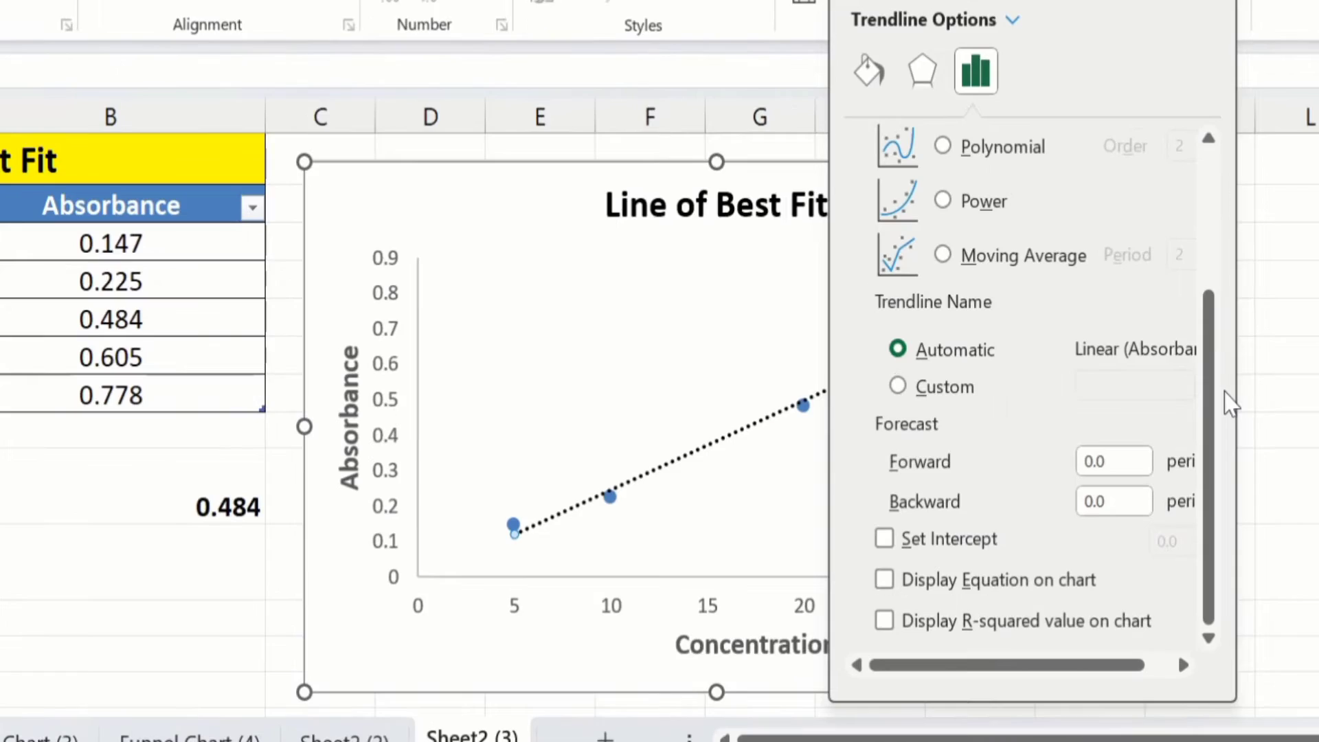
click(884, 620)
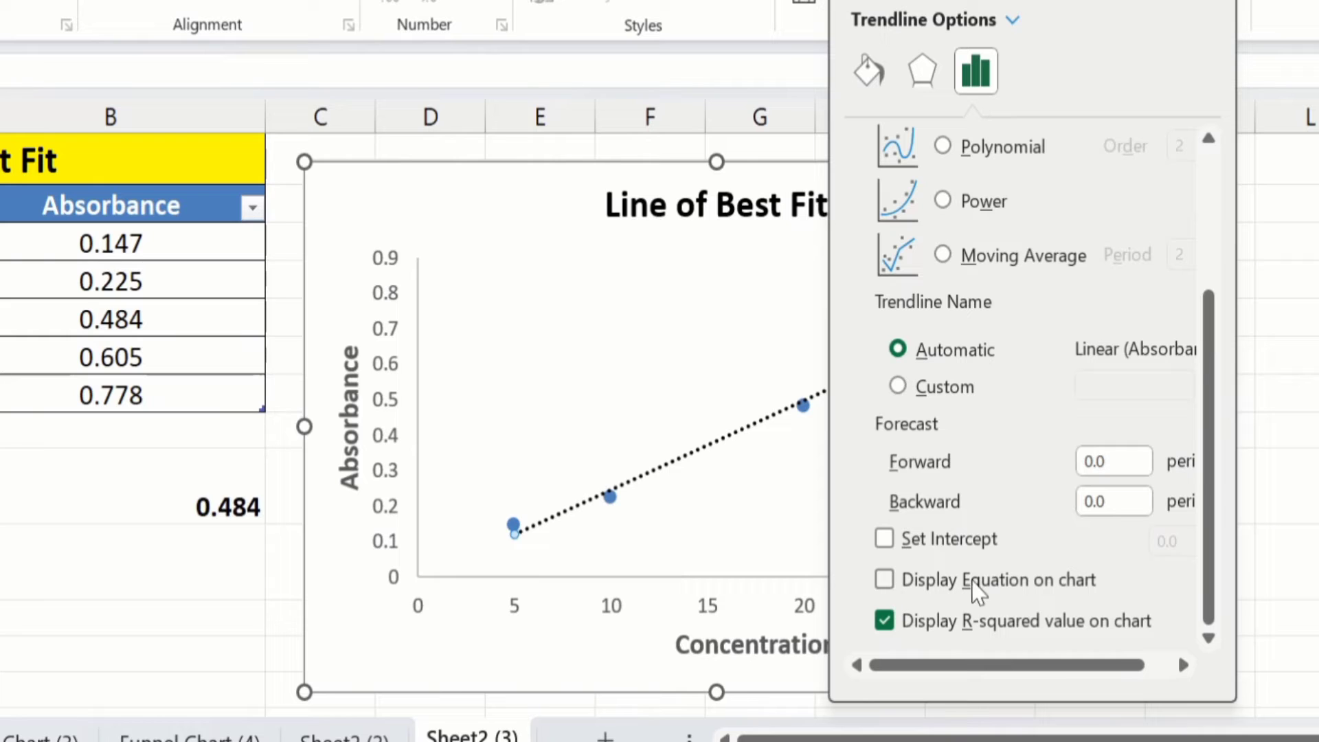
click(884, 580)
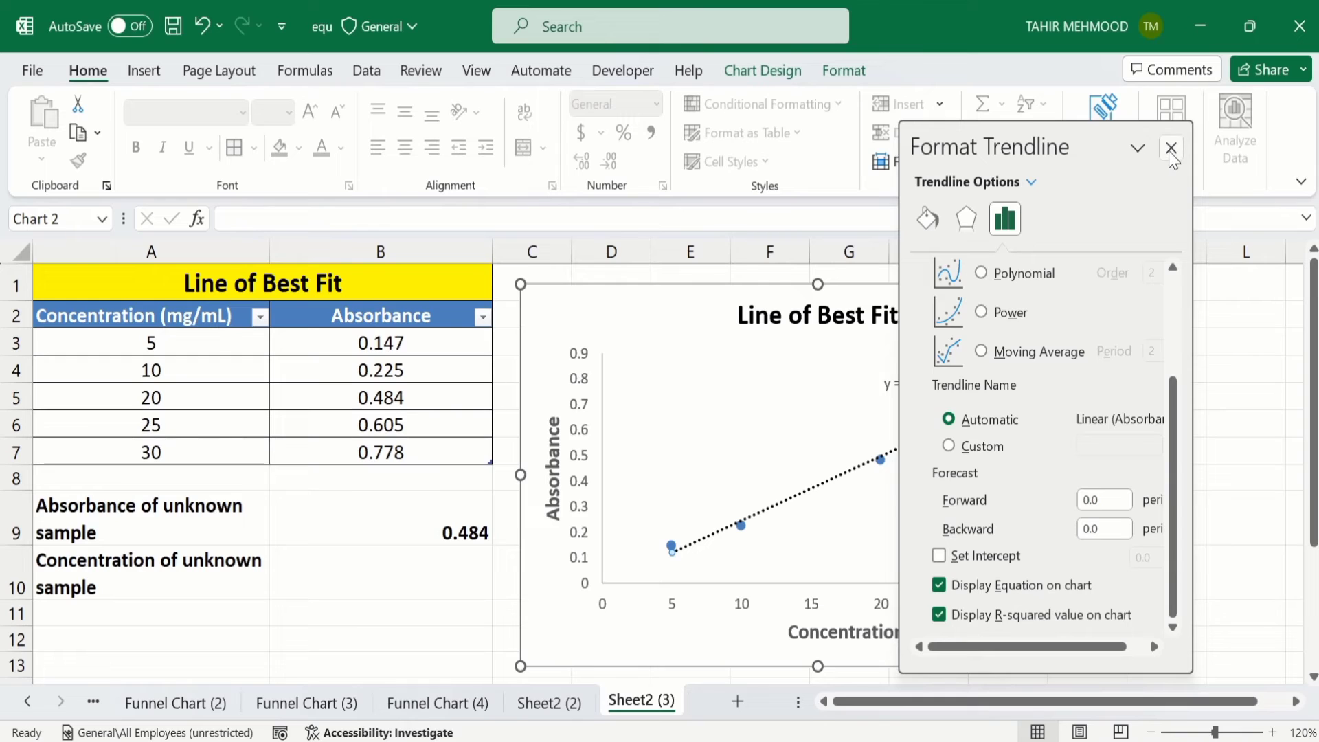
click(1171, 148)
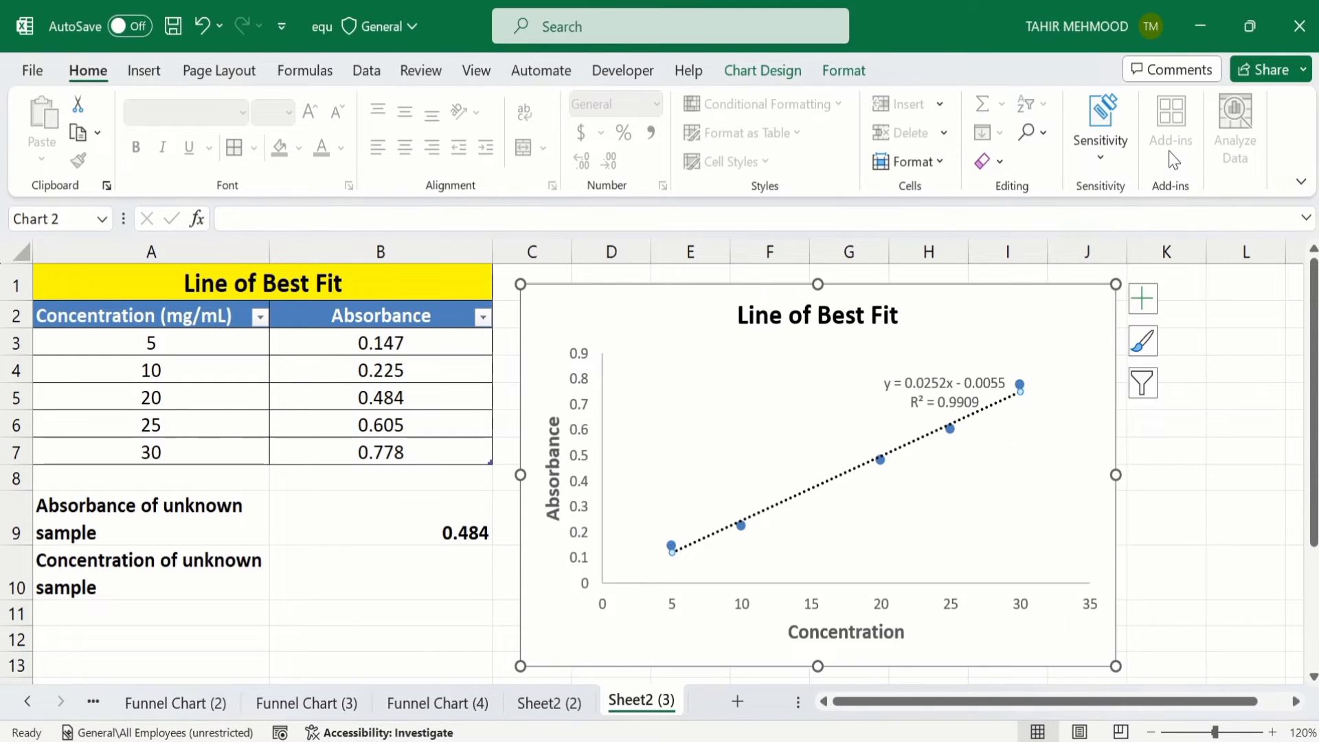
Move the trendline equation label to the empty upper-left part of the plot area, below the chart title.
click(920, 383)
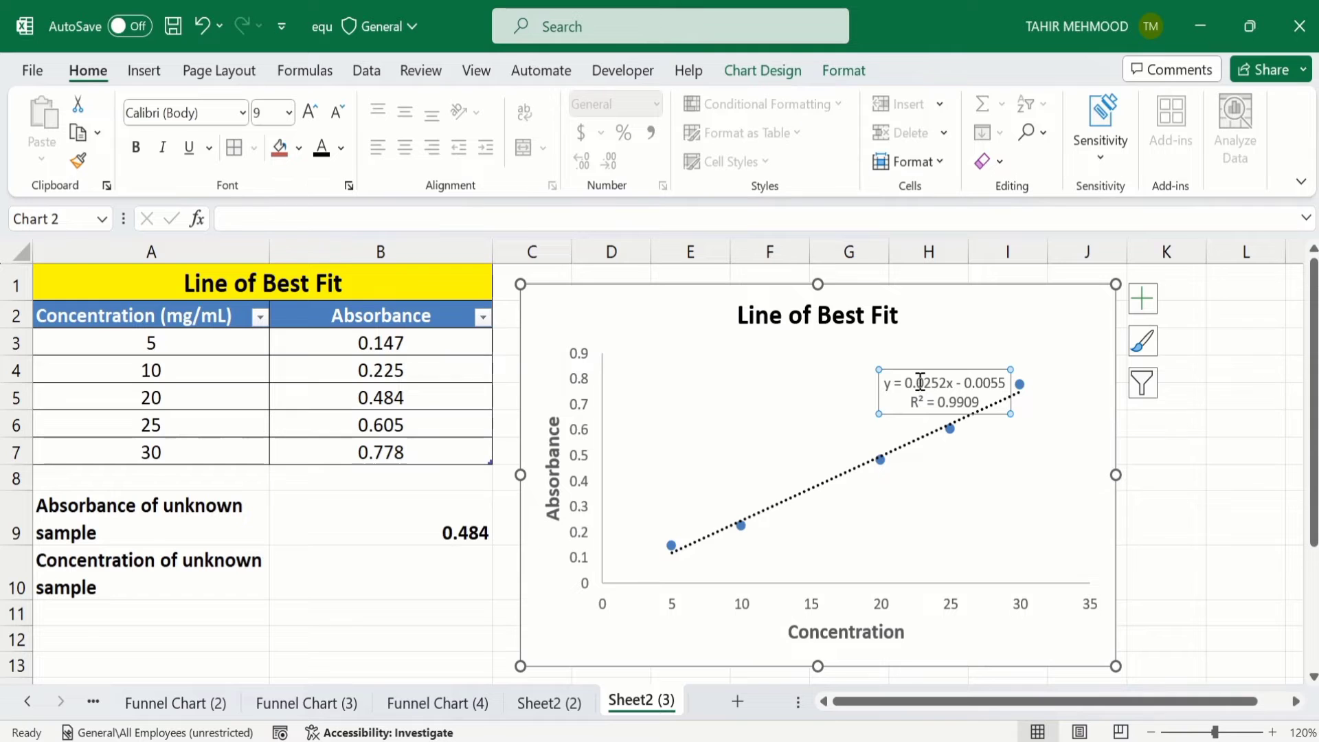
drag(915, 367, 694, 347)
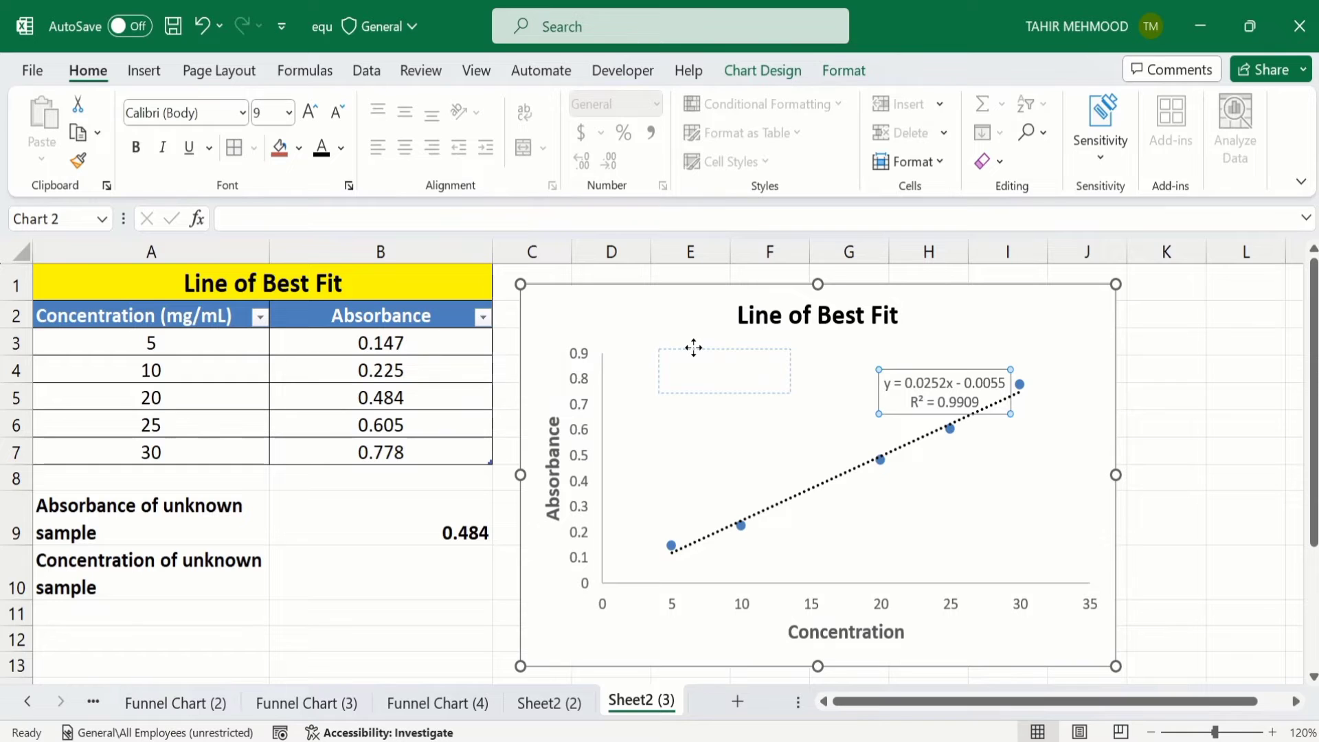
drag(693, 348, 694, 348)
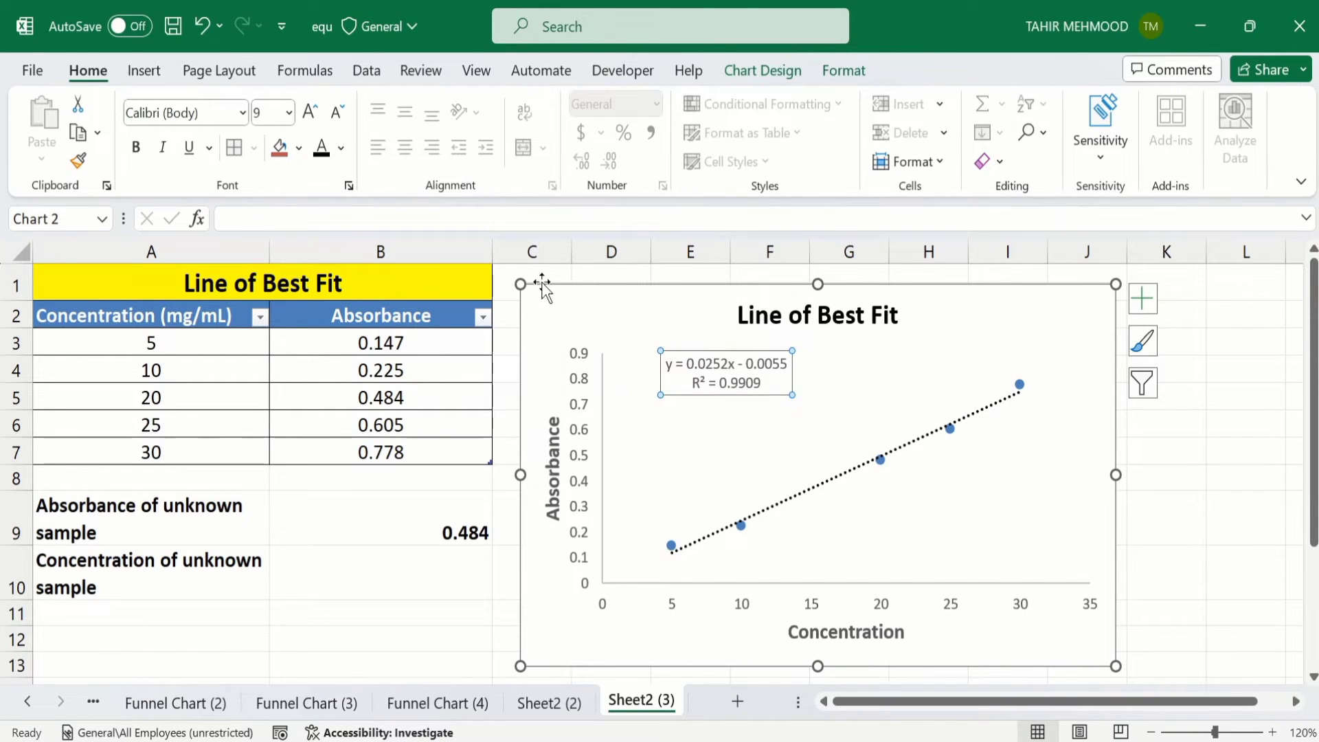
Format the trendline equation label in bold at font size 16.
click(290, 113)
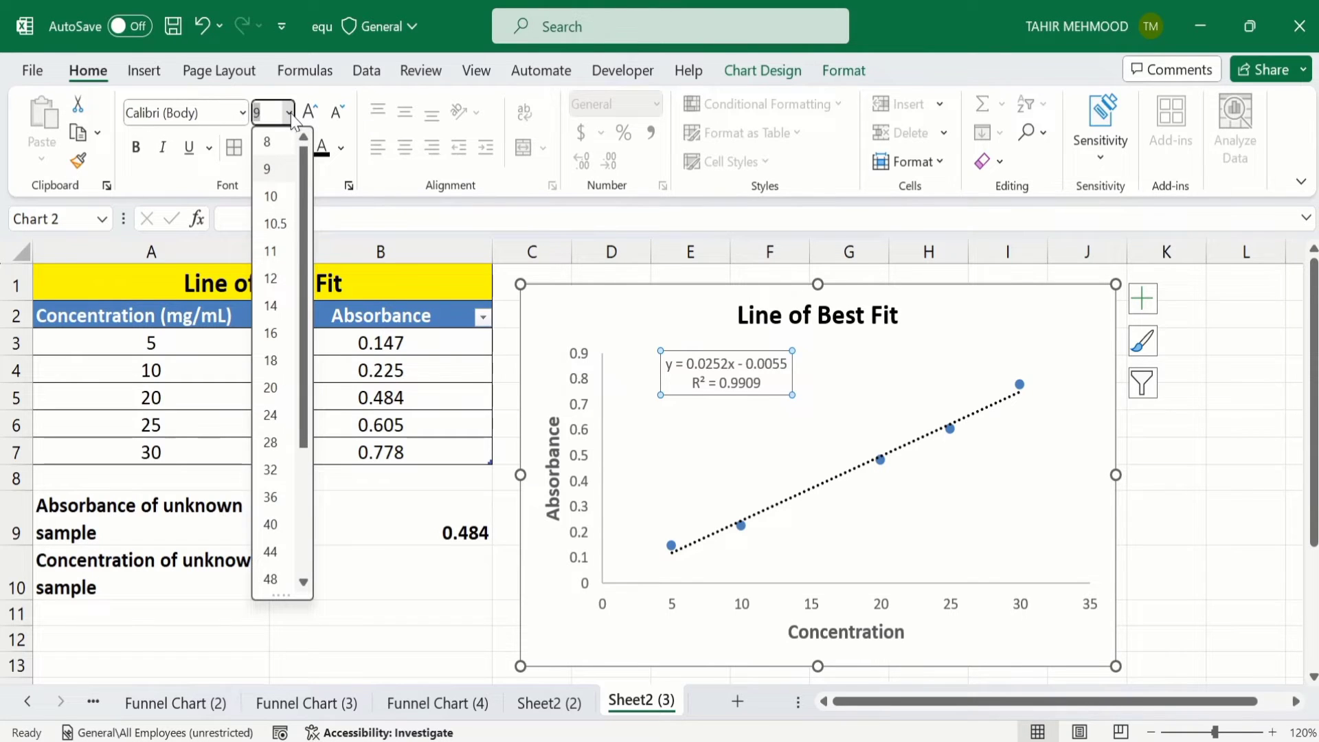
click(278, 337)
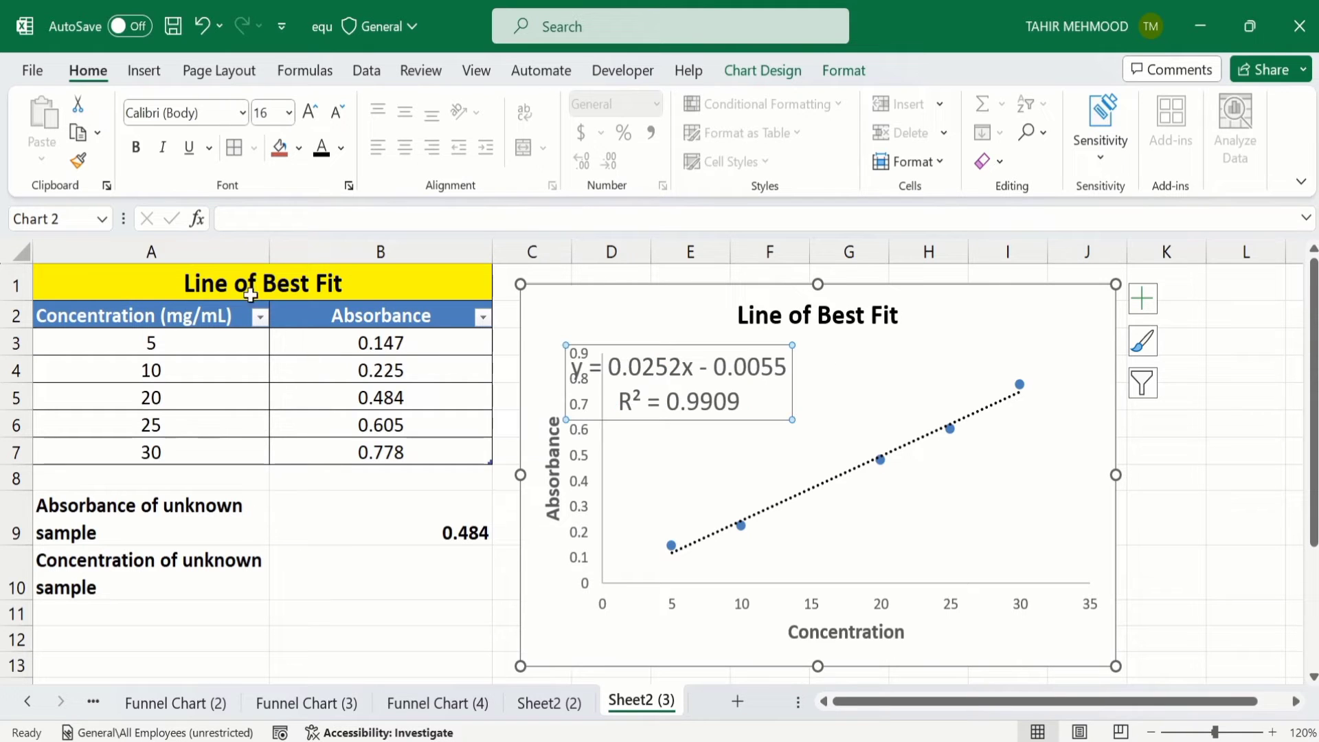
click(136, 148)
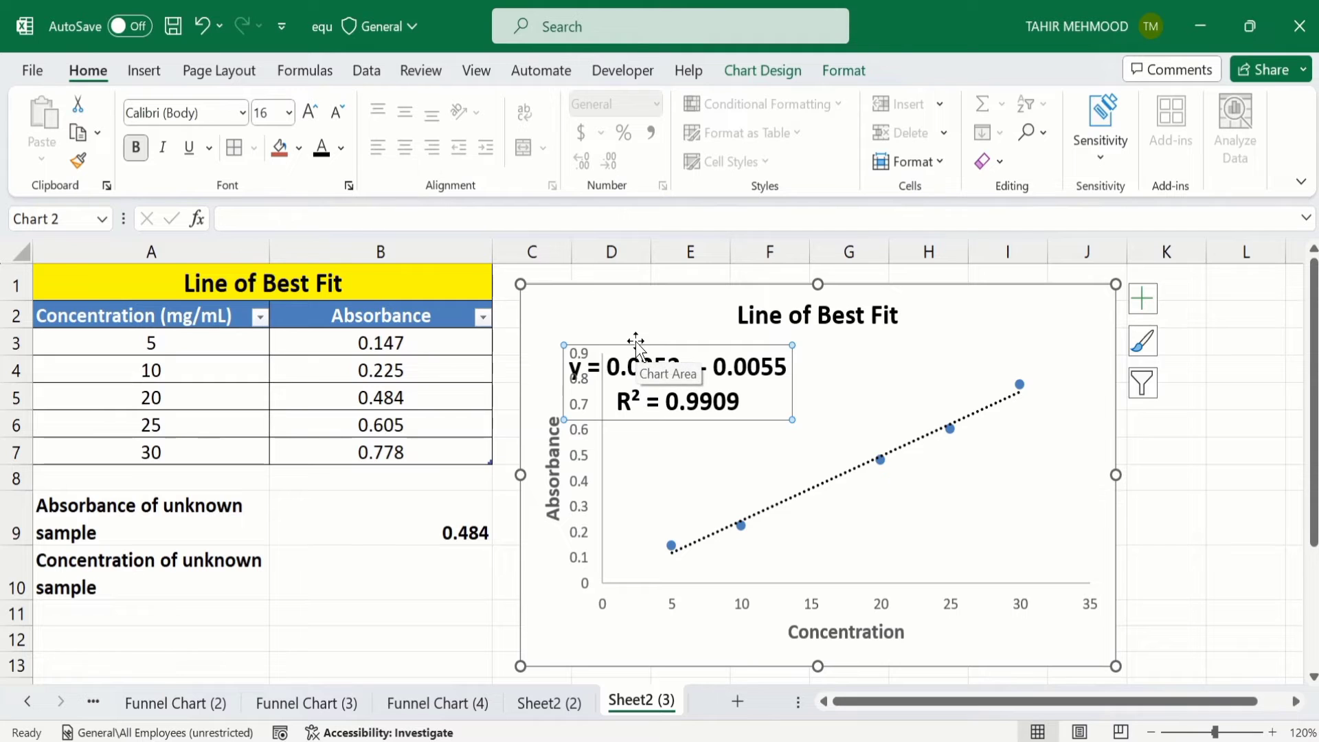
Shift the chart slightly to the right and move the equation label clear of the vertical axis numbers.
drag(635, 341, 678, 337)
click(717, 359)
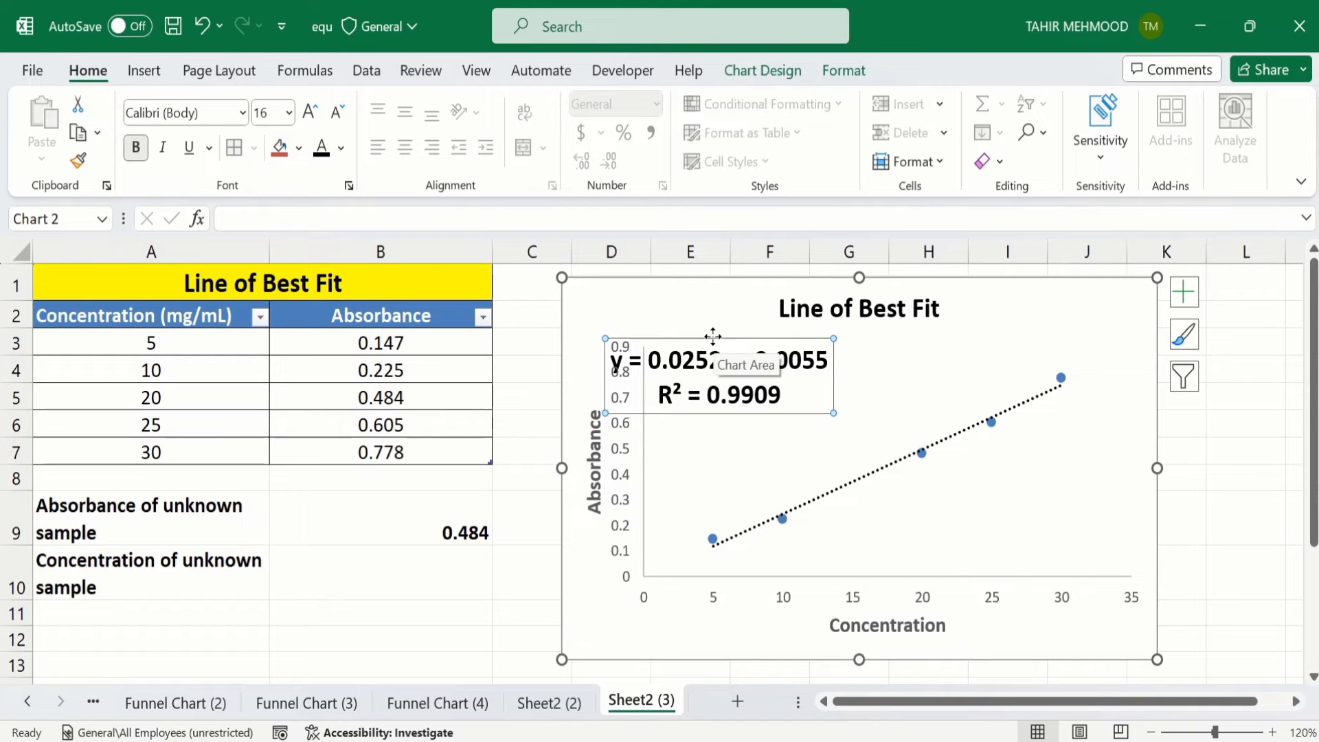
drag(712, 336, 774, 336)
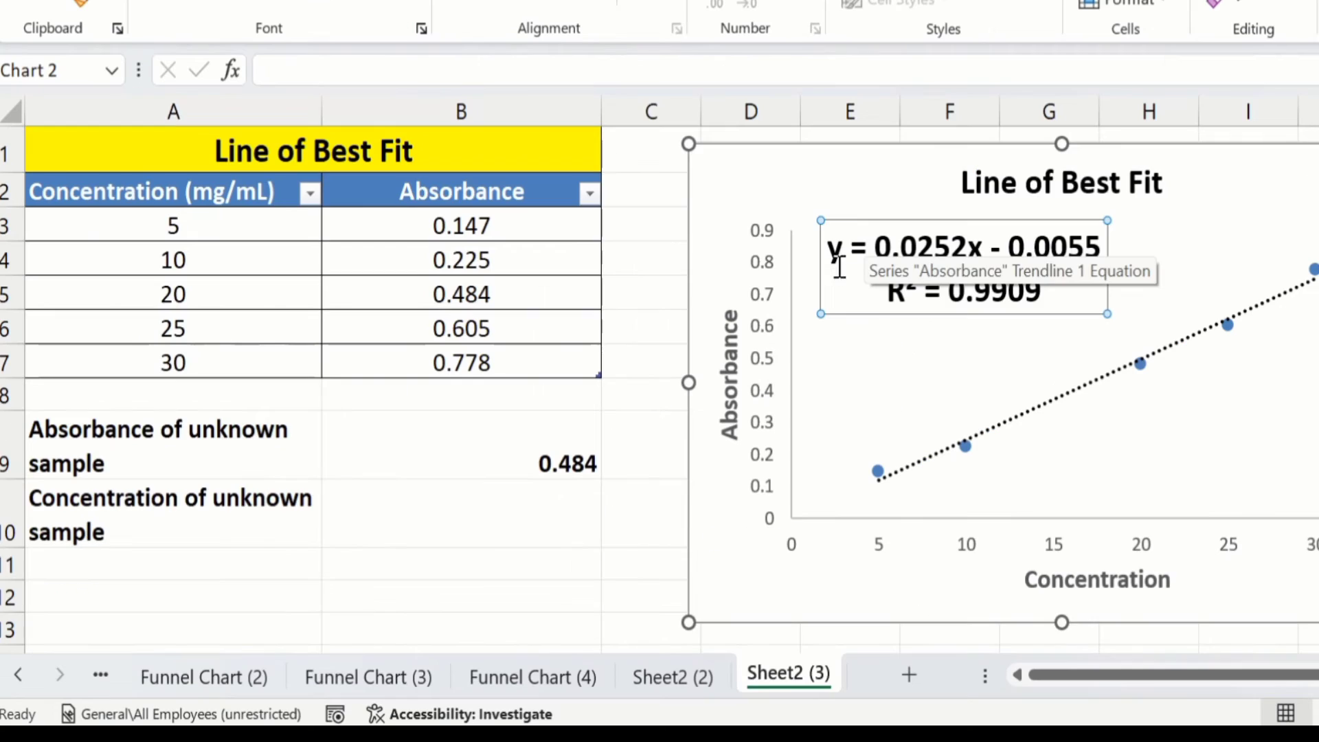
Write the trendline equation as the text "Y= 0.0252X - 0.0055" in cell A11.
click(168, 568)
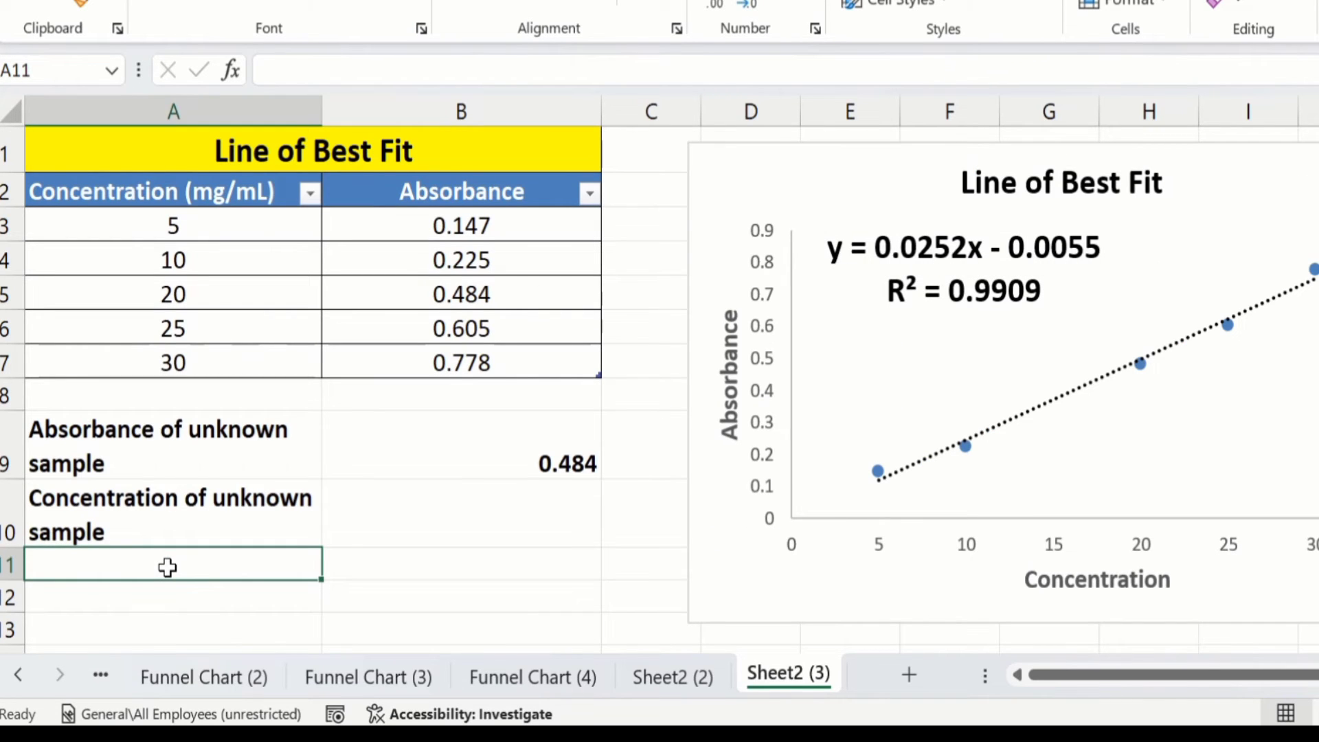
text(Y)
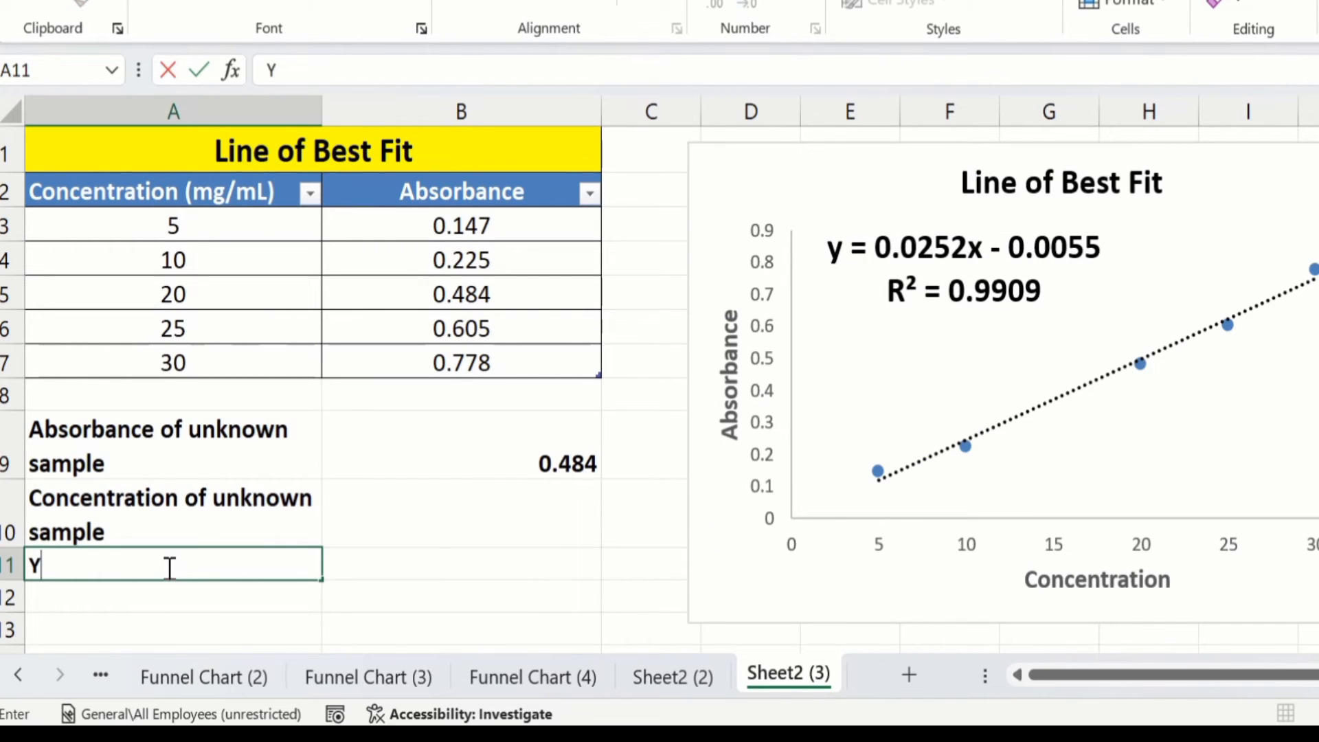
text(-0.025)
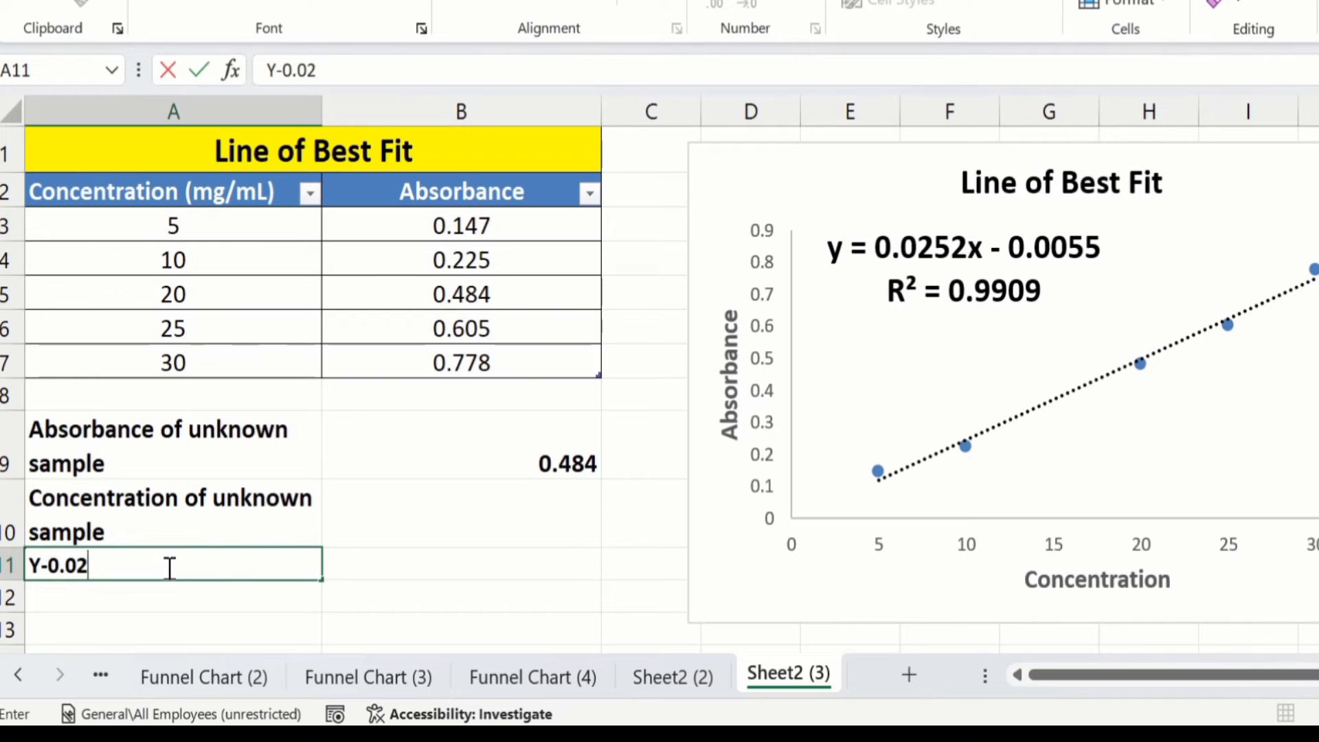
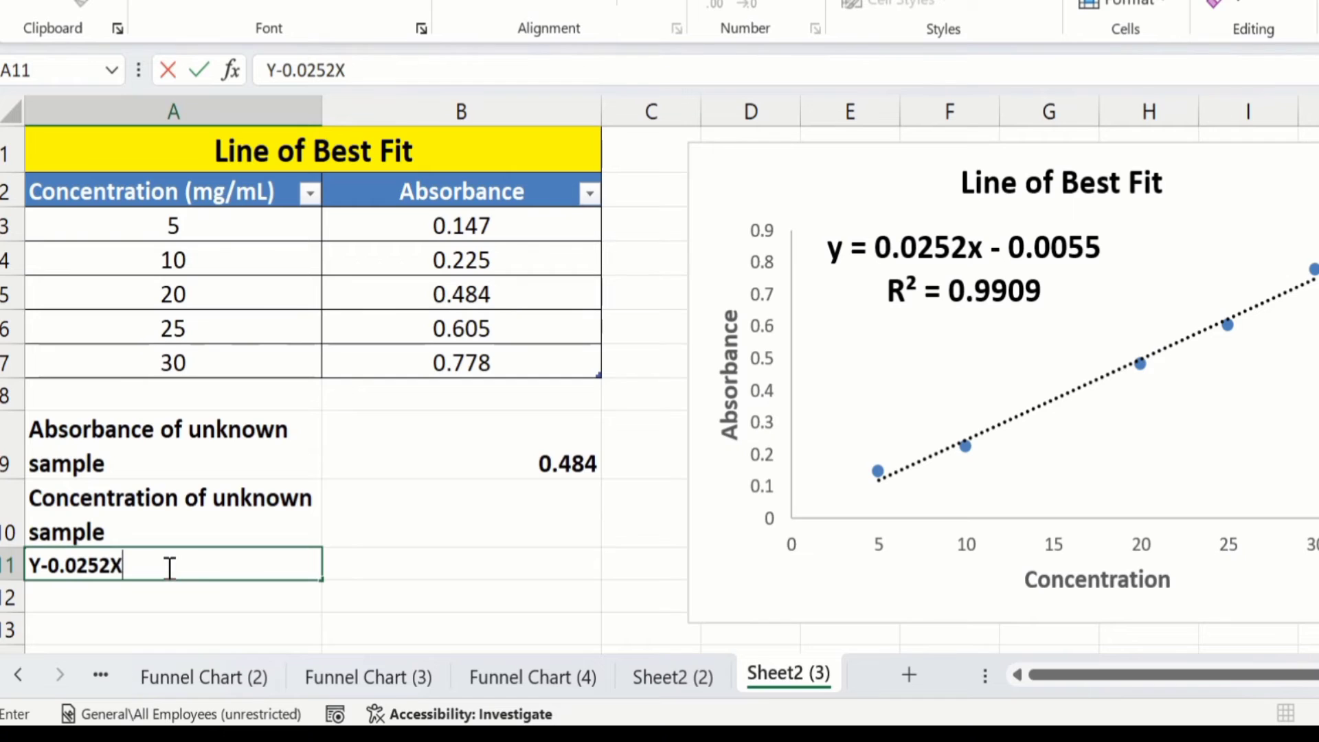
text(- 0.00)
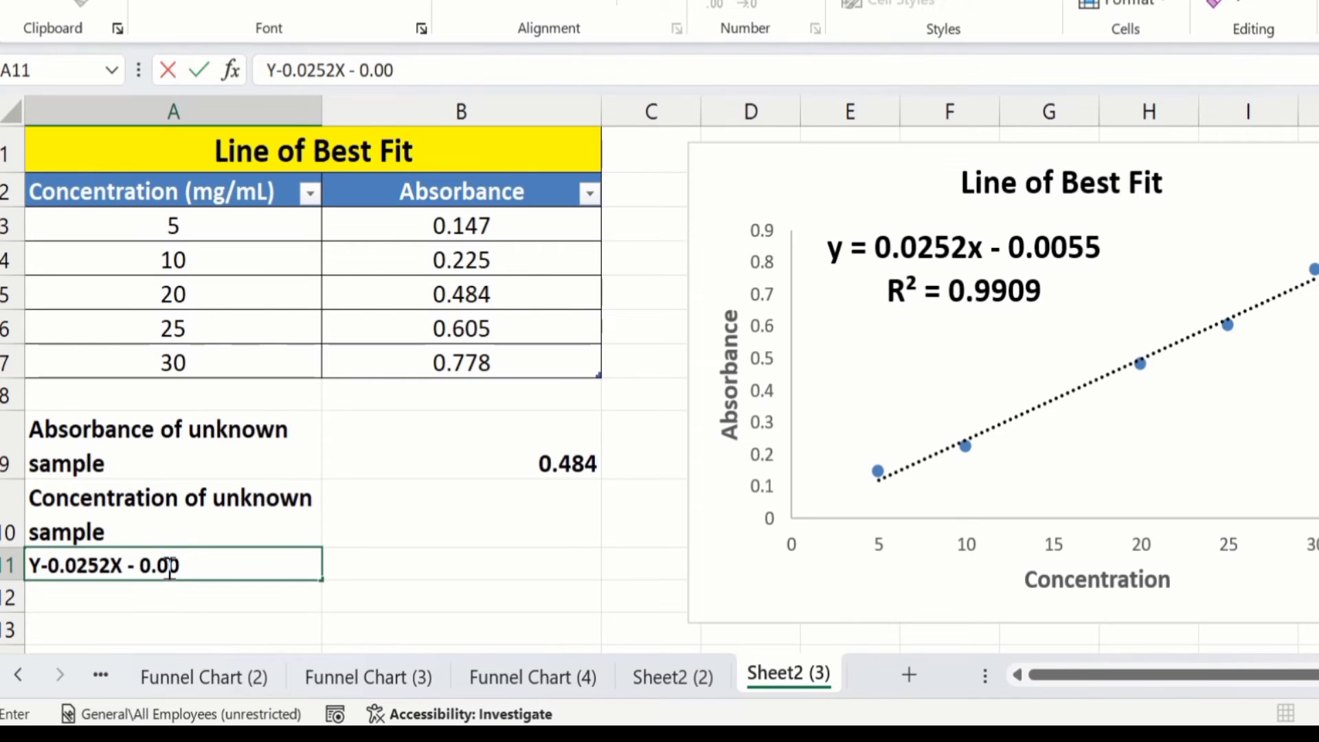
text(55)
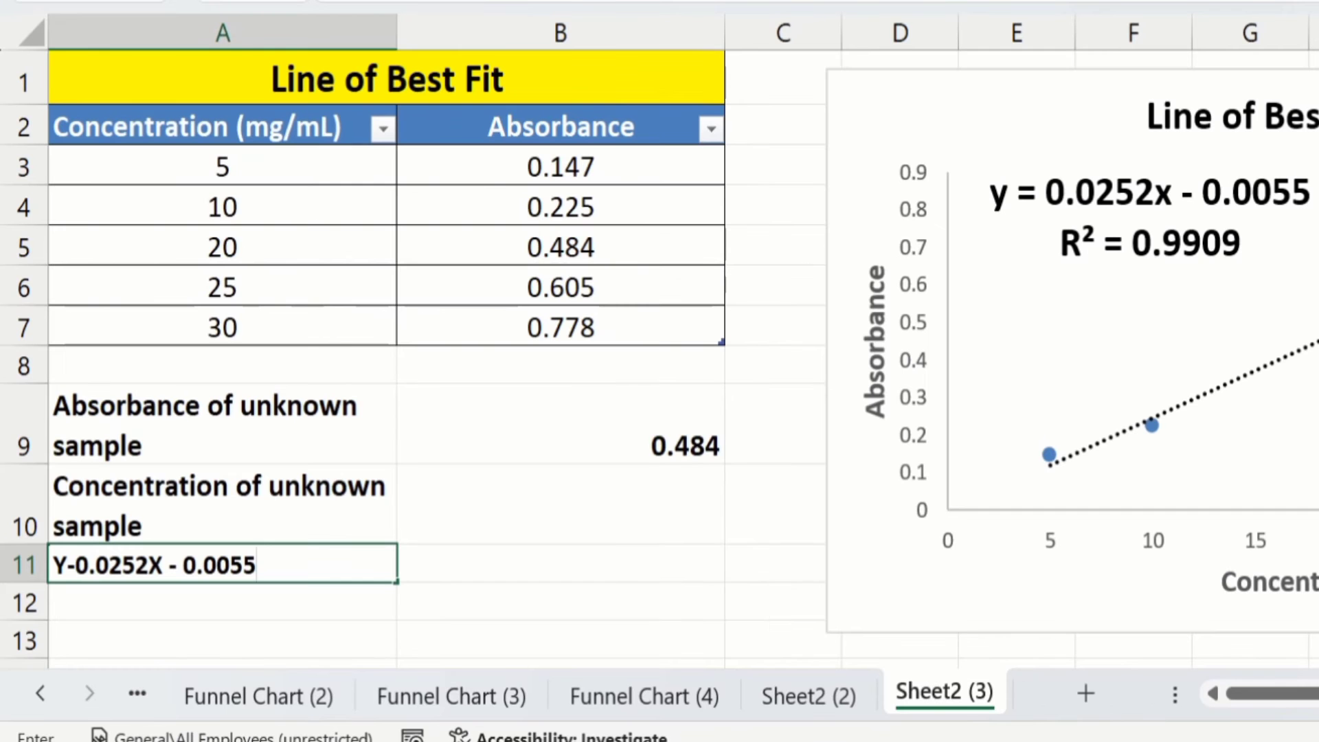
scroll(412, 343, down, 1)
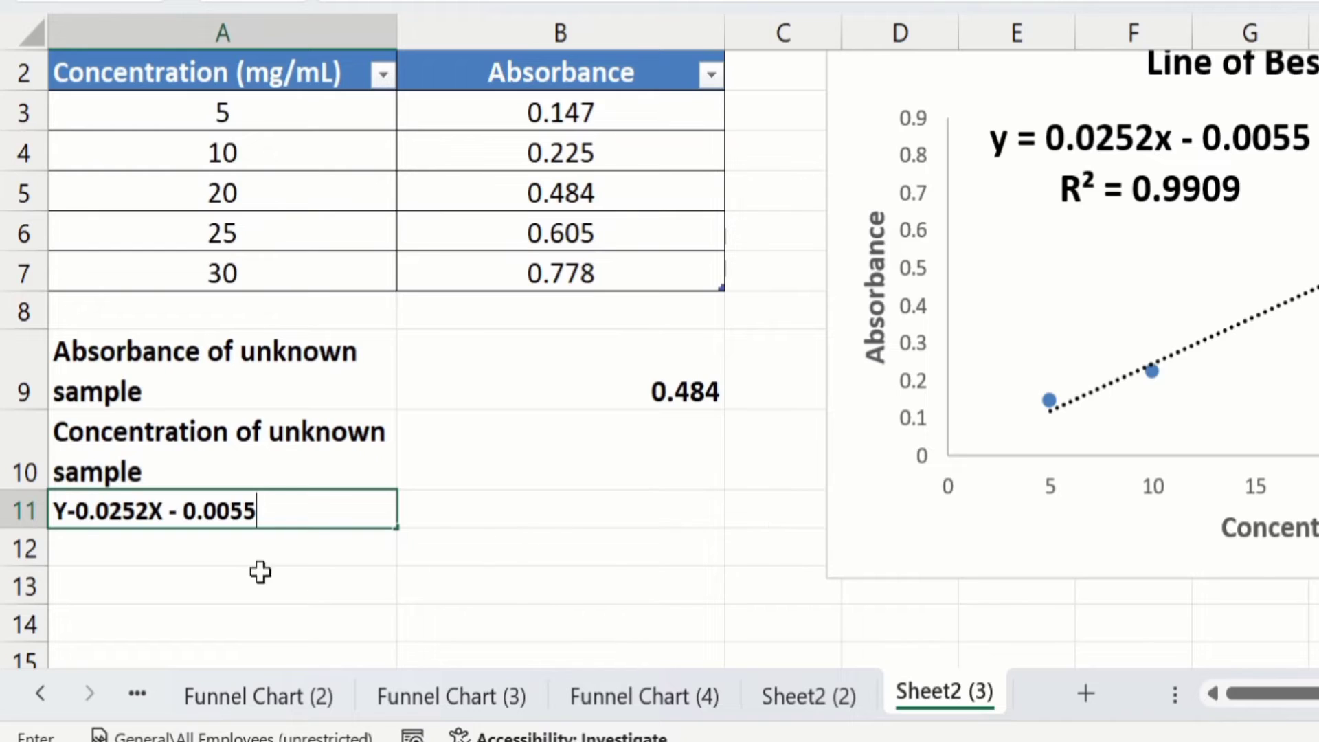
click(76, 512)
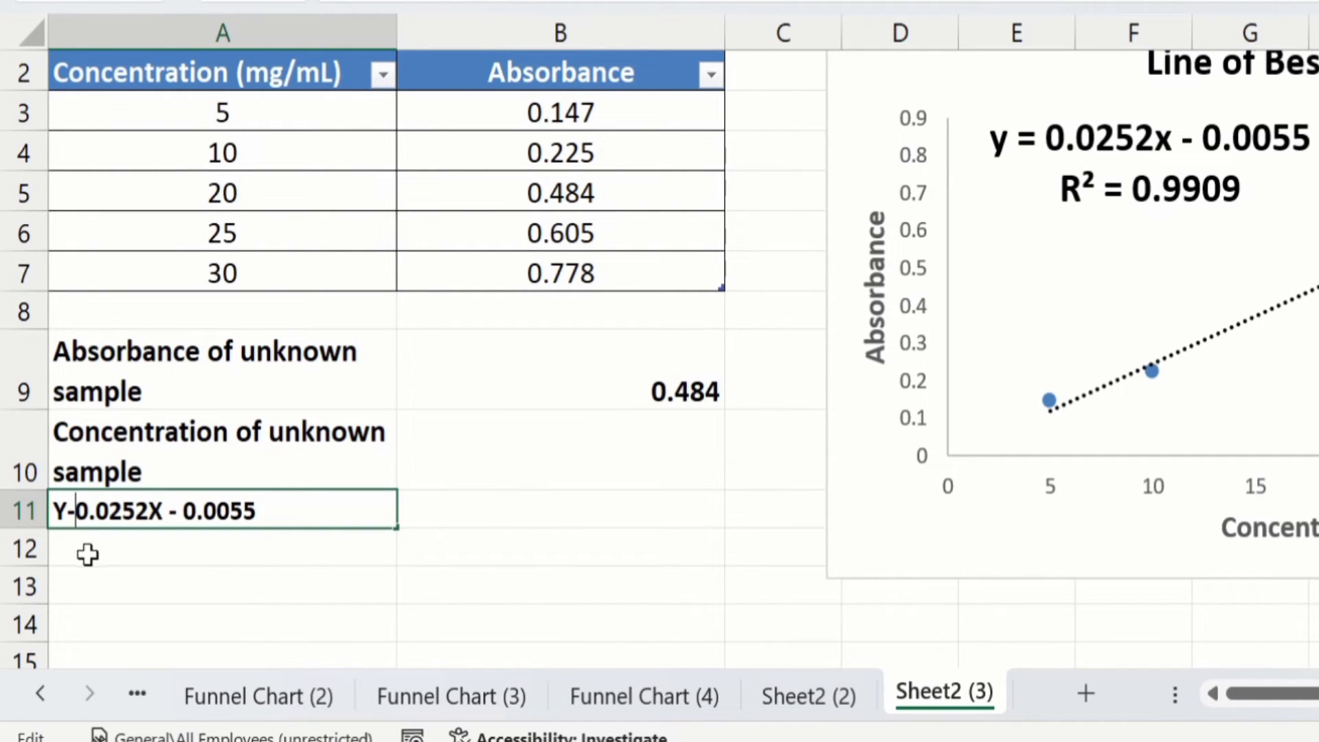
key(BackSpace)
text(=)
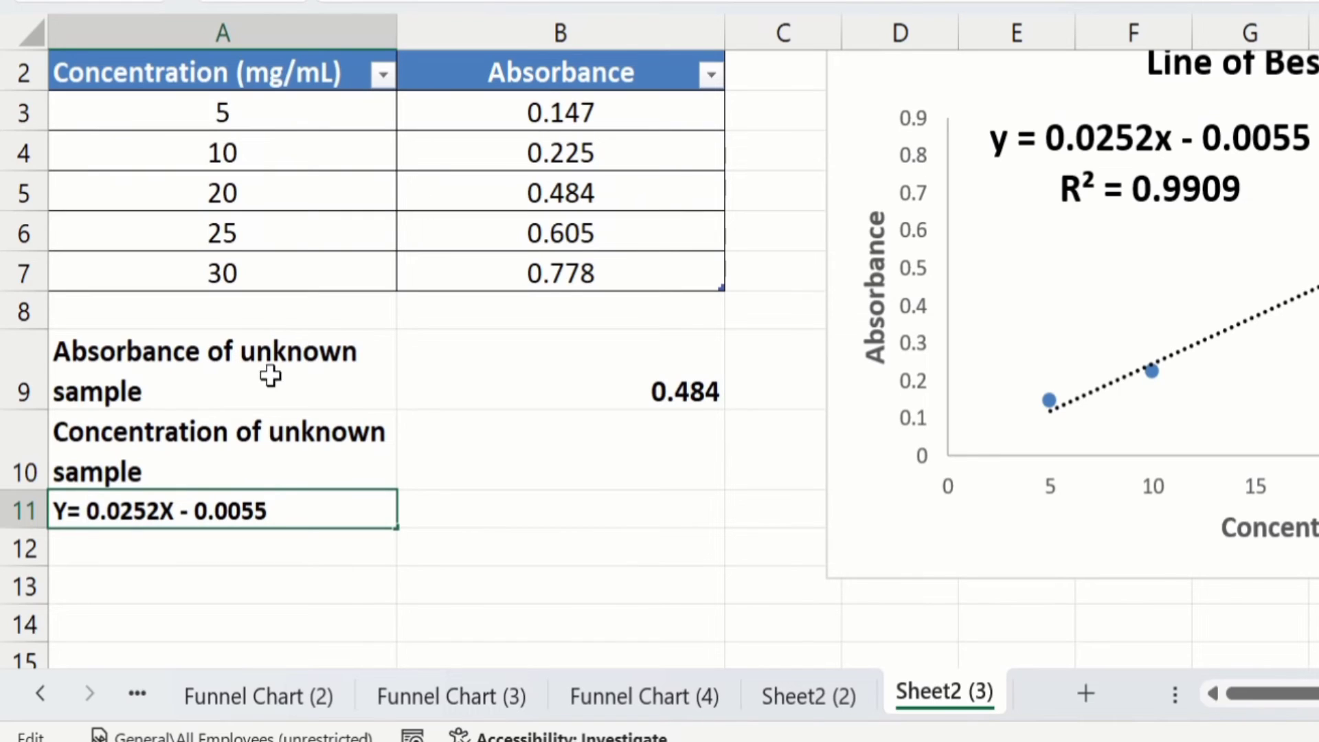
Write the equation with the unknown sample's absorbance substituted, "0.484 = 0.0252X - 0.0055", as text in cell A12.
click(105, 546)
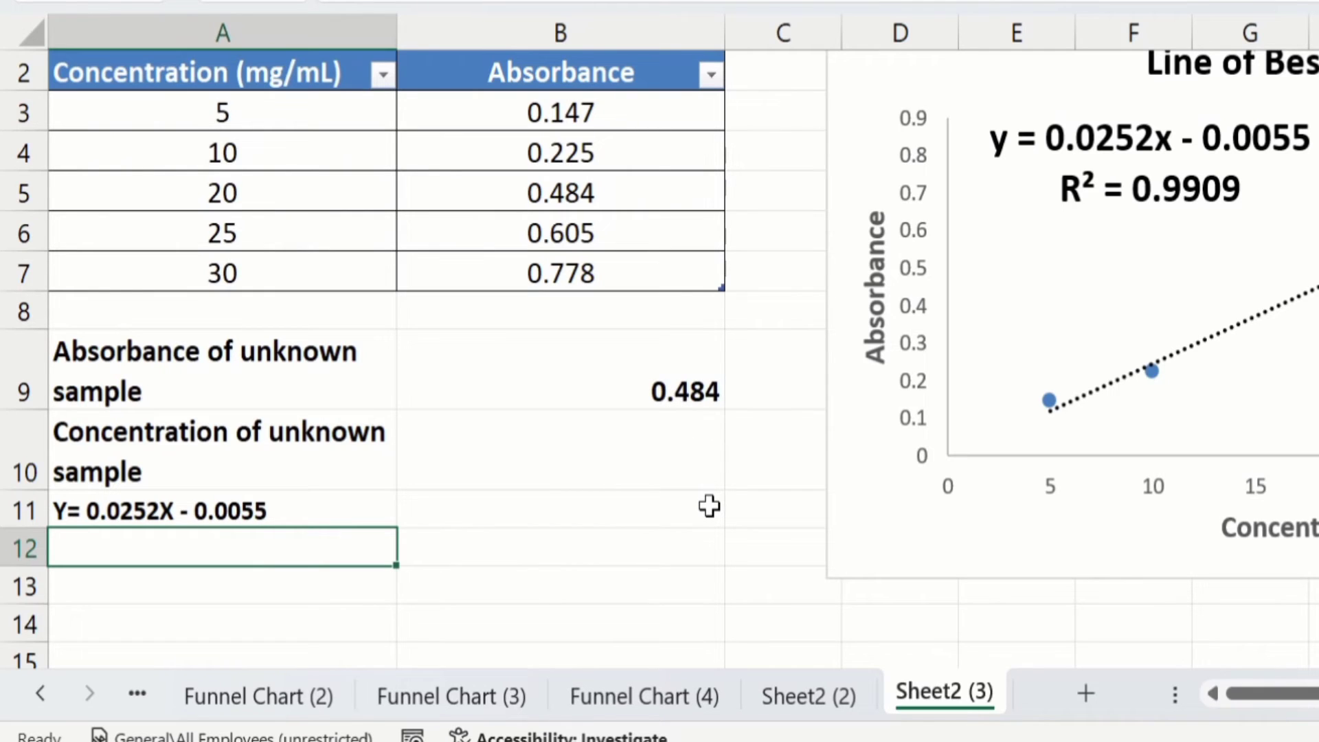
text(0.48)
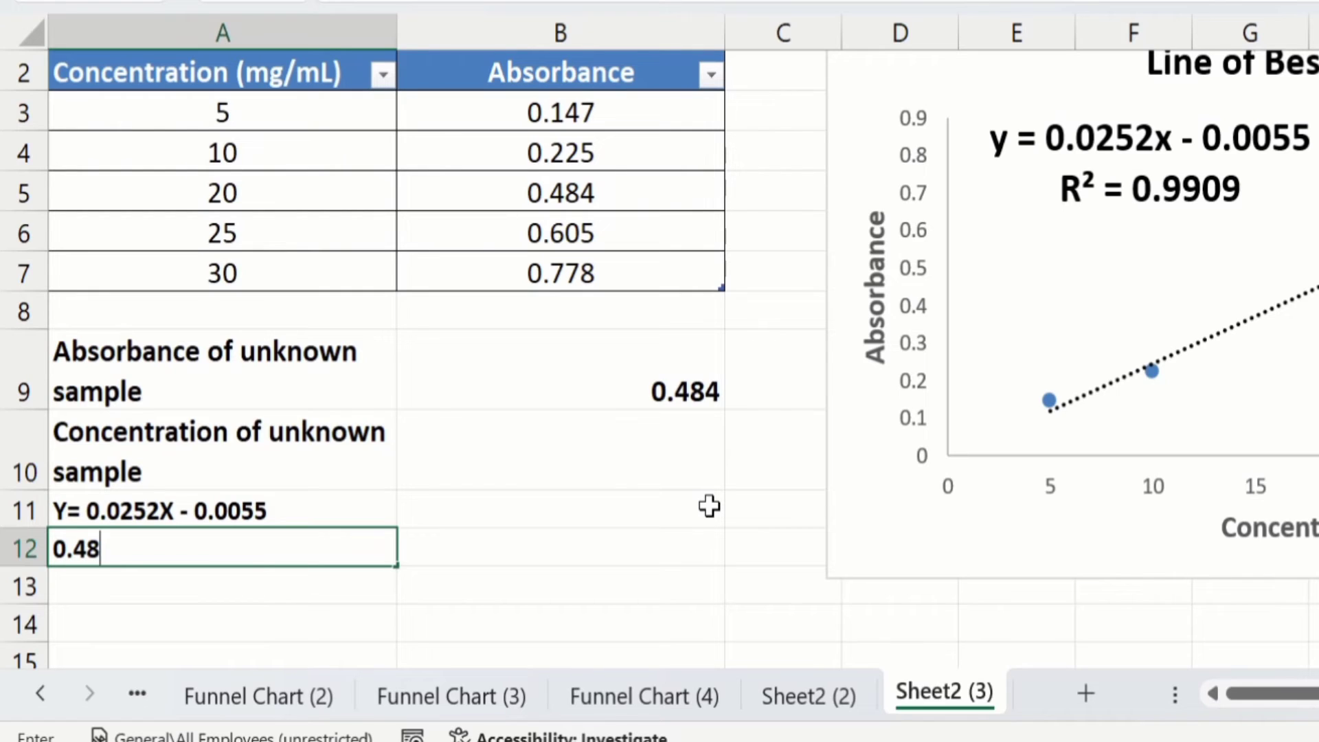
text(4 = 0.0)
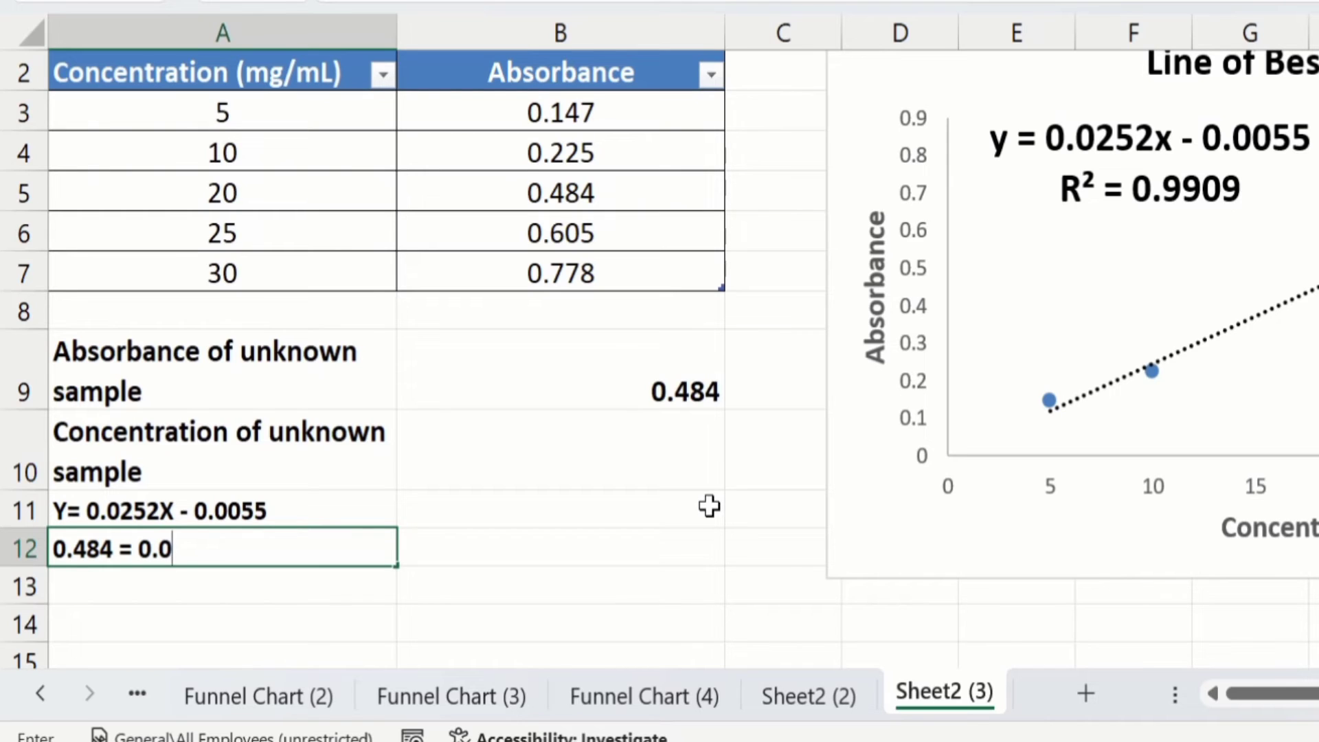
text(252X -)
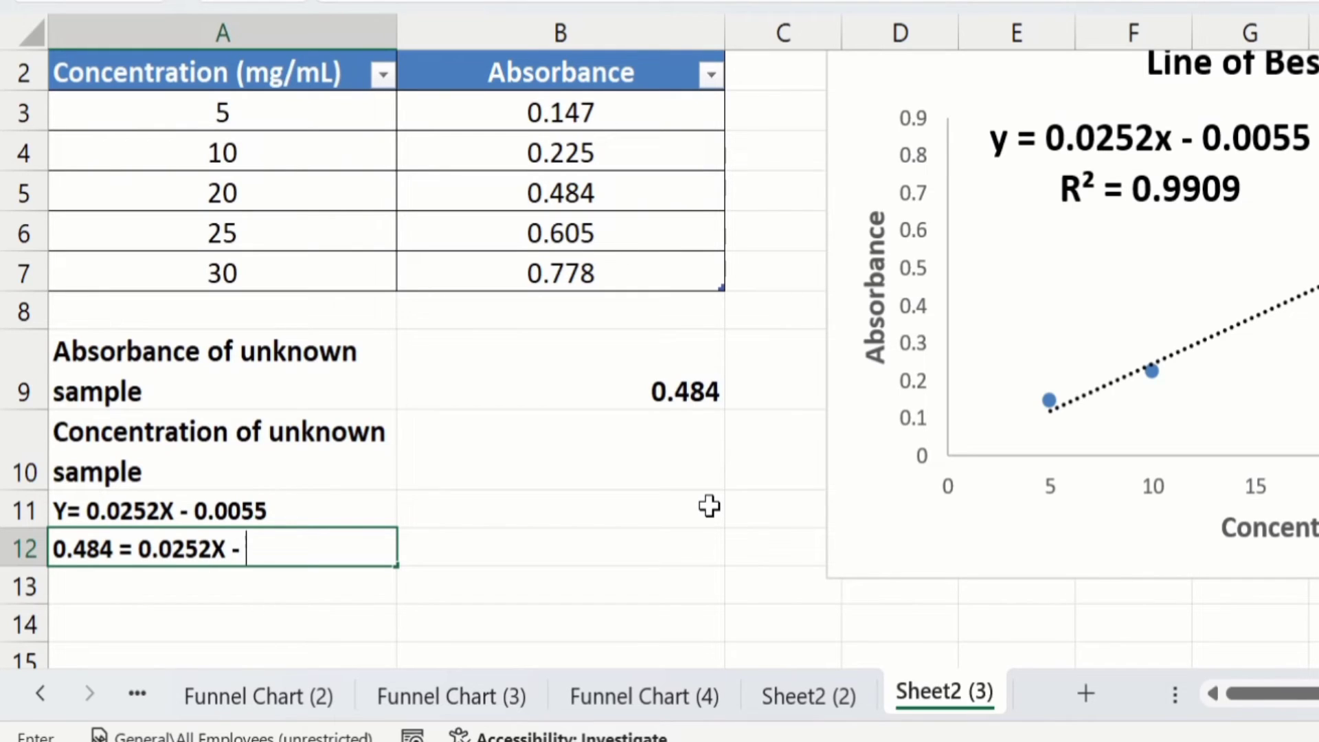
text( 0.0055)
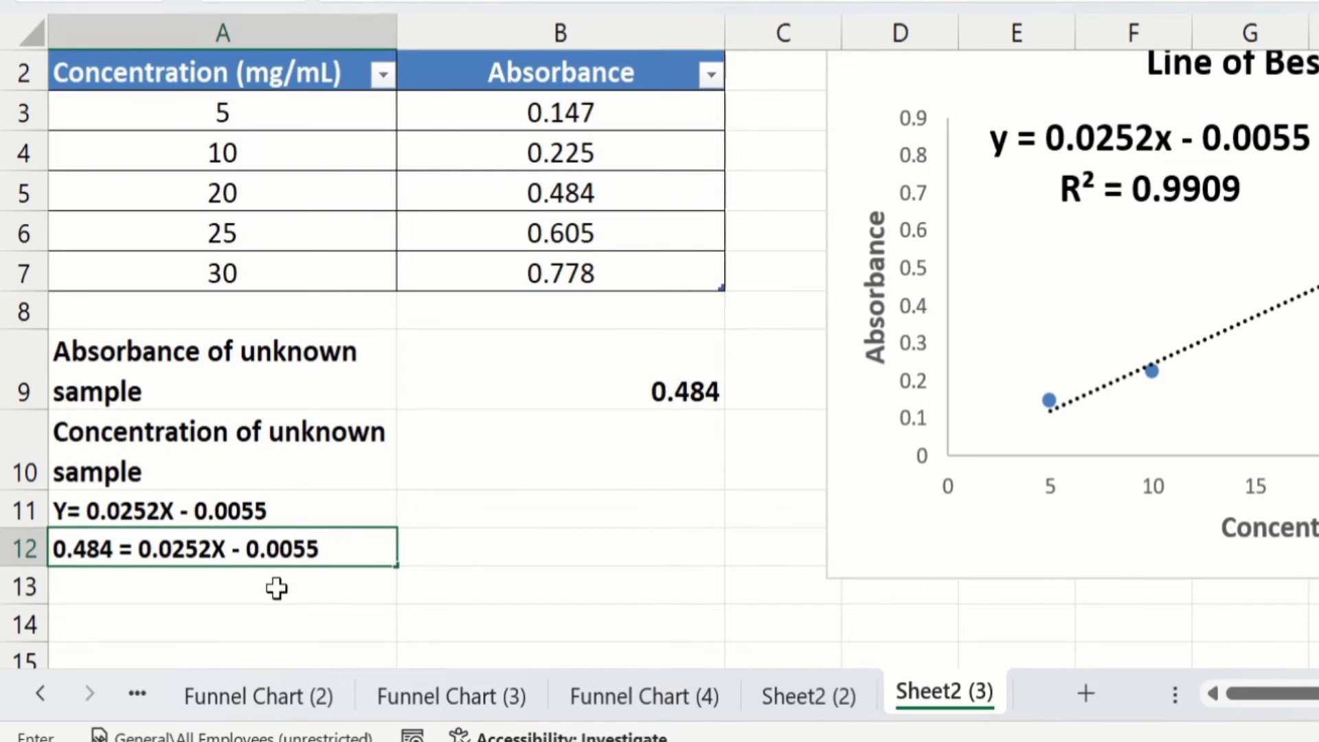
key(Return)
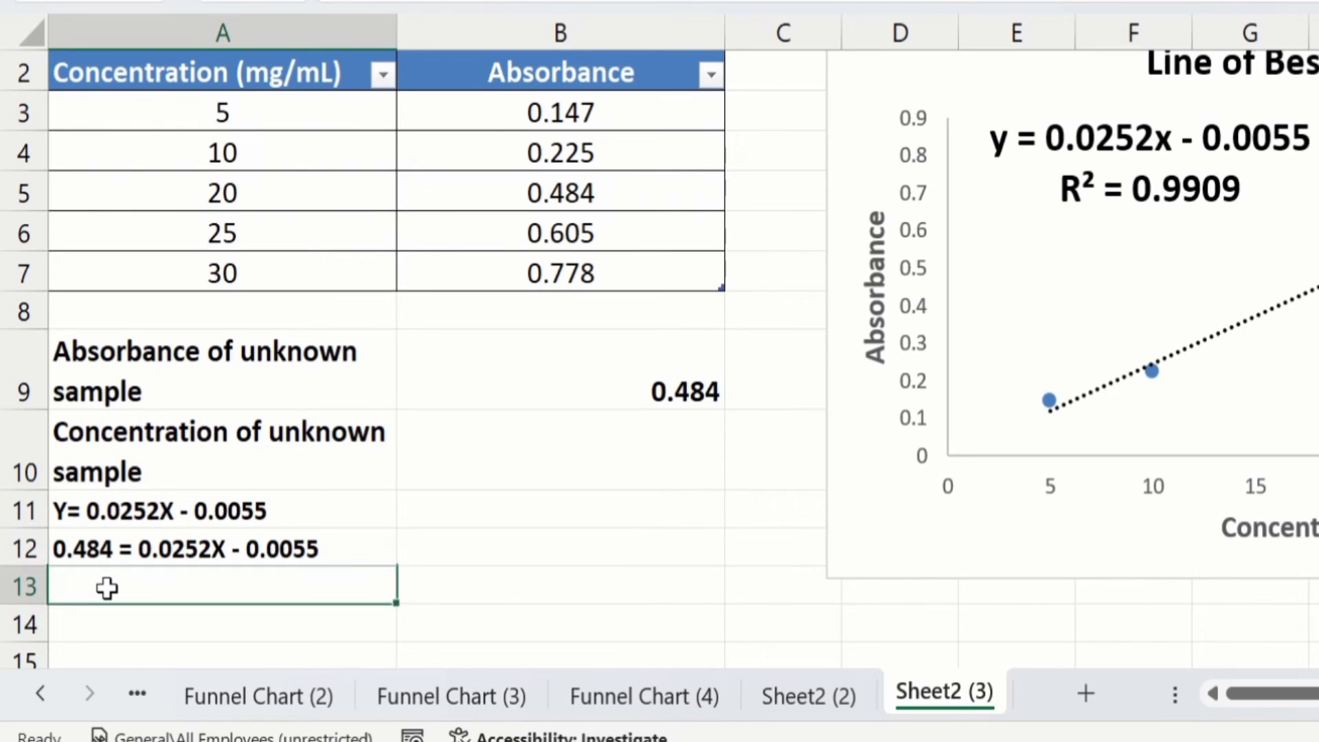
Write the rearranged equation "0.484 + 0.0055 = 0.0252X" as text in cell A13.
text(0)
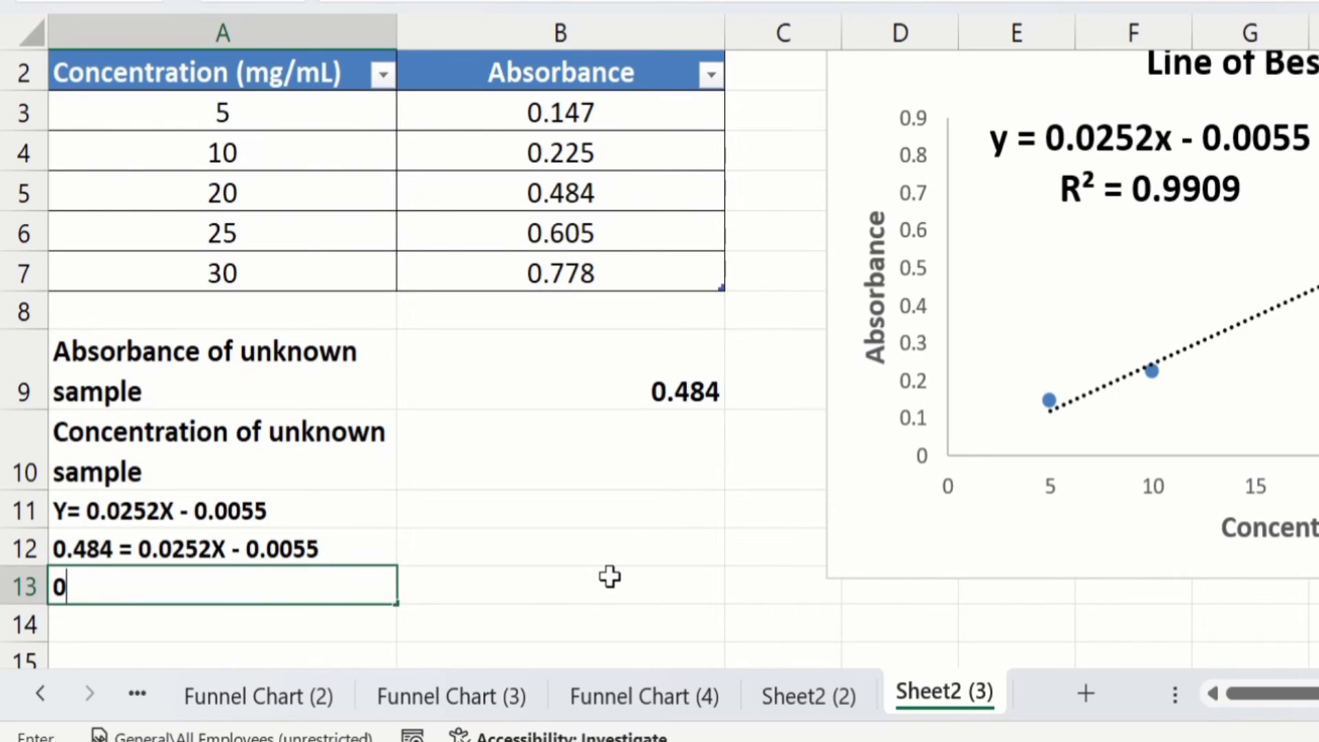
text(.484 +)
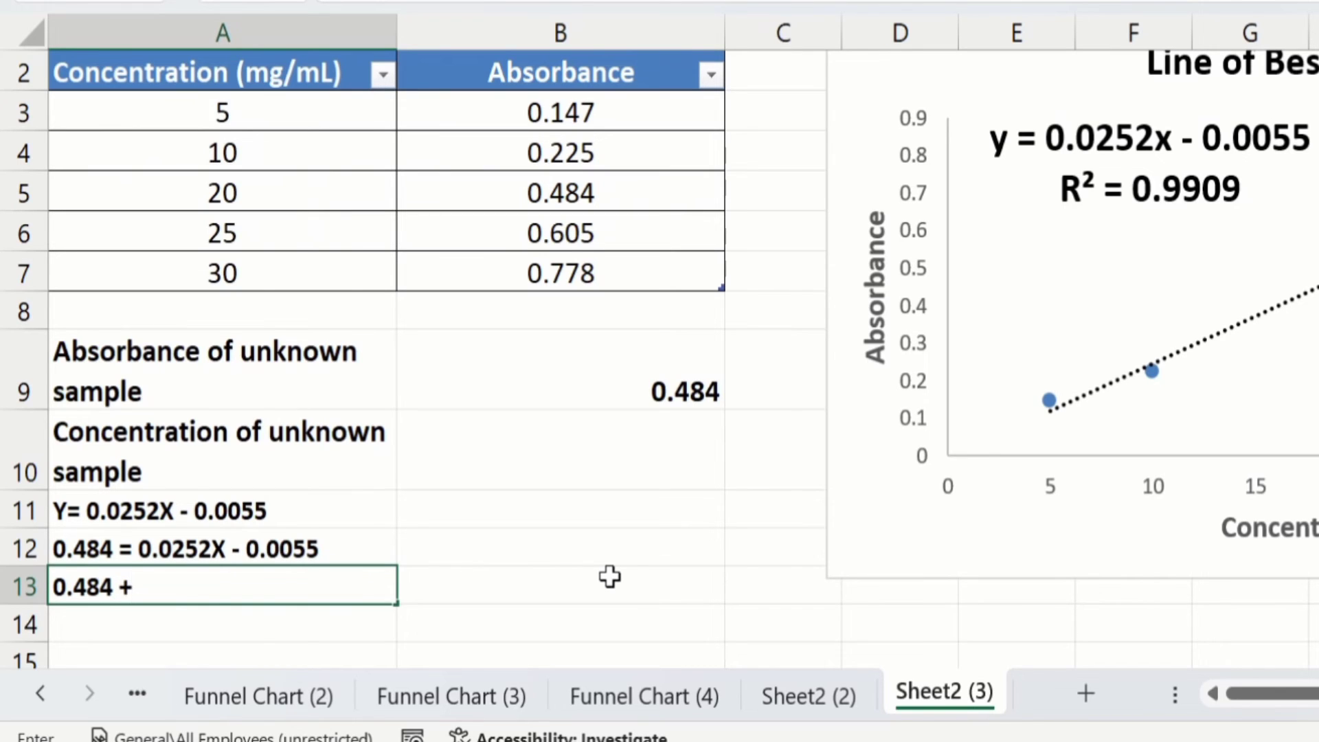
text( 0.0055)
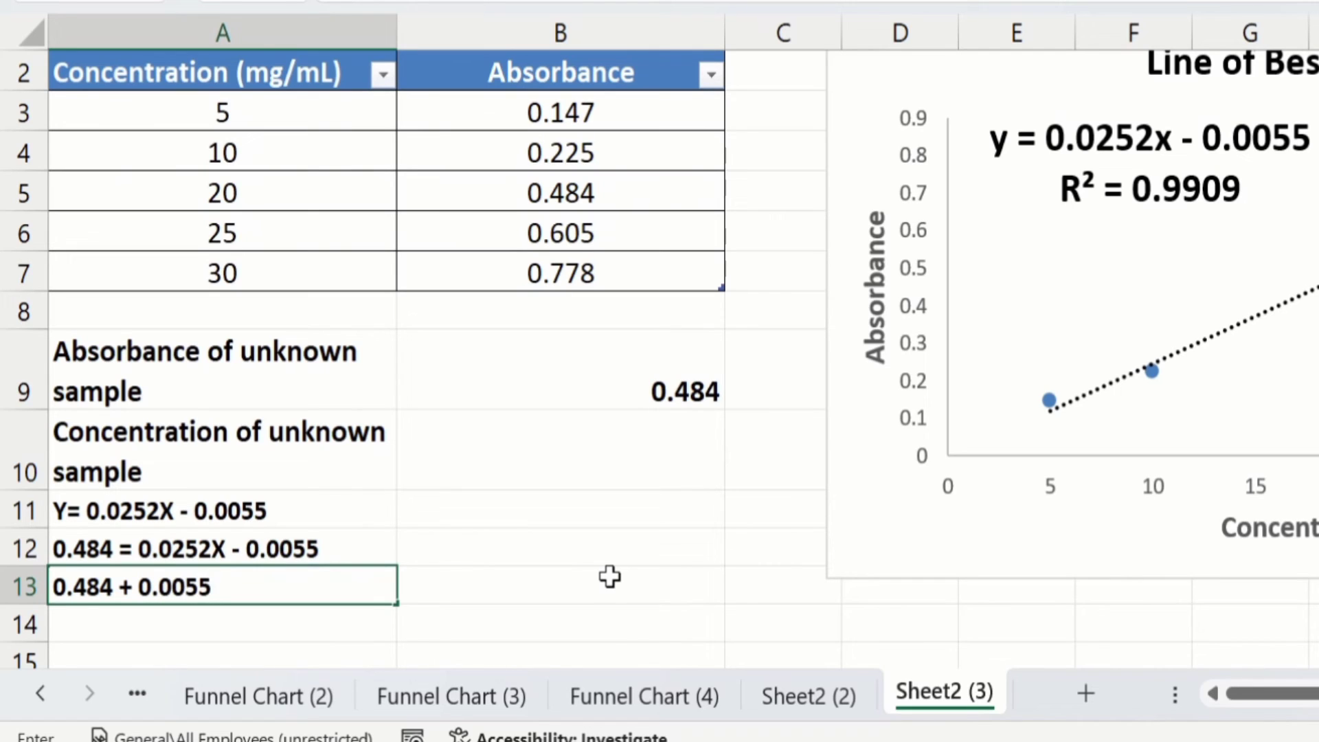
text( =)
text(0.025)
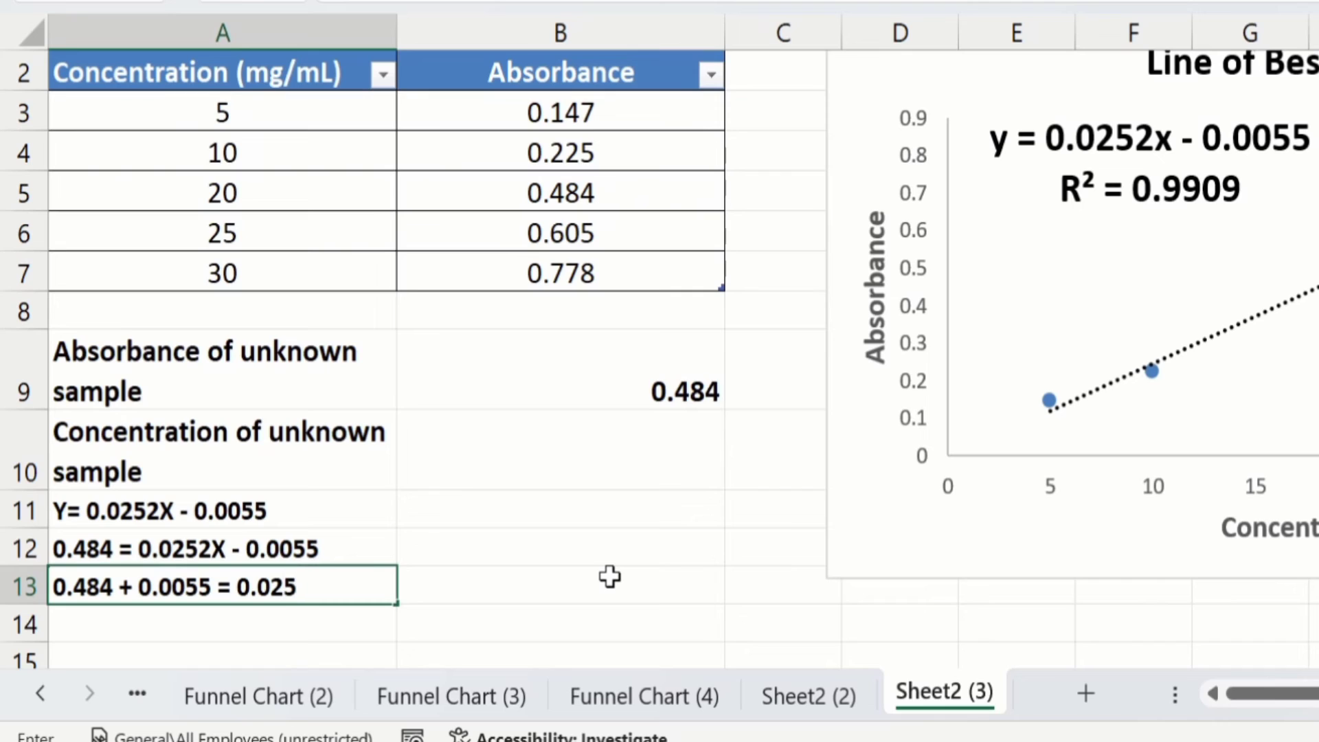
text(2X)
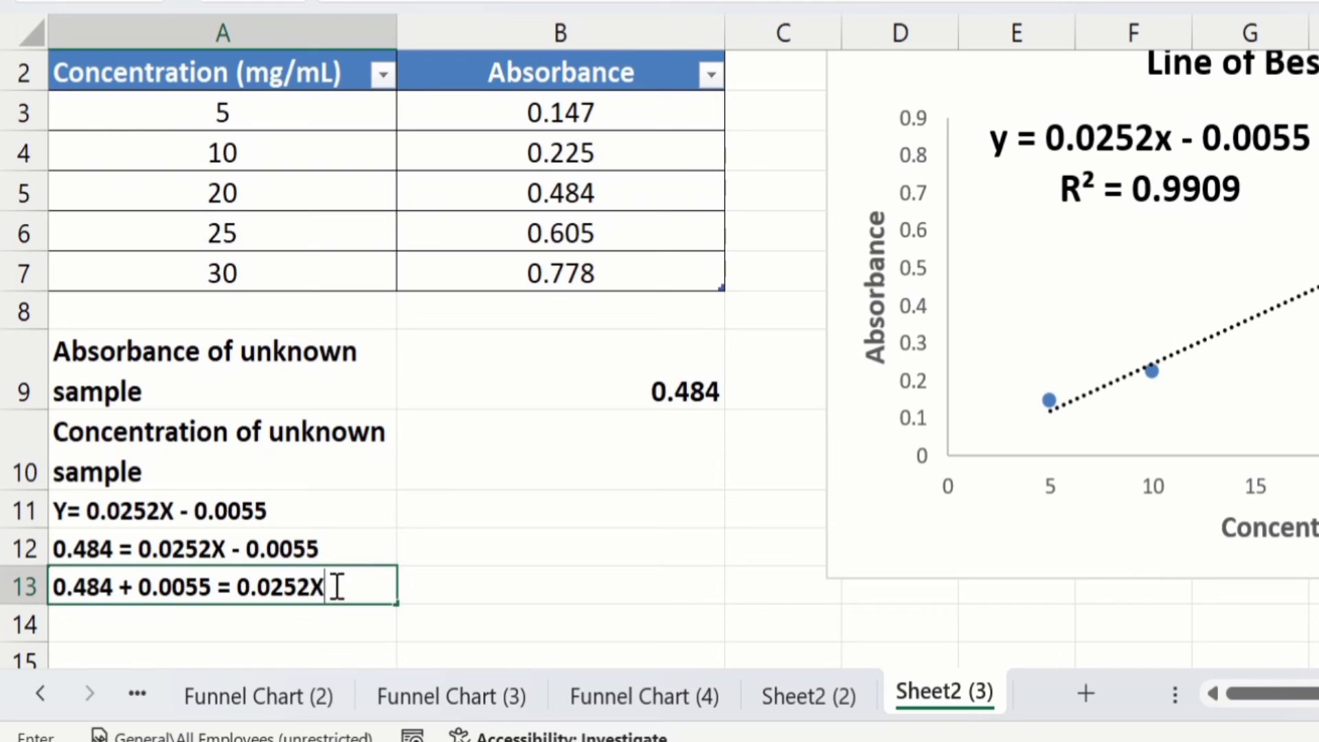
key(Return)
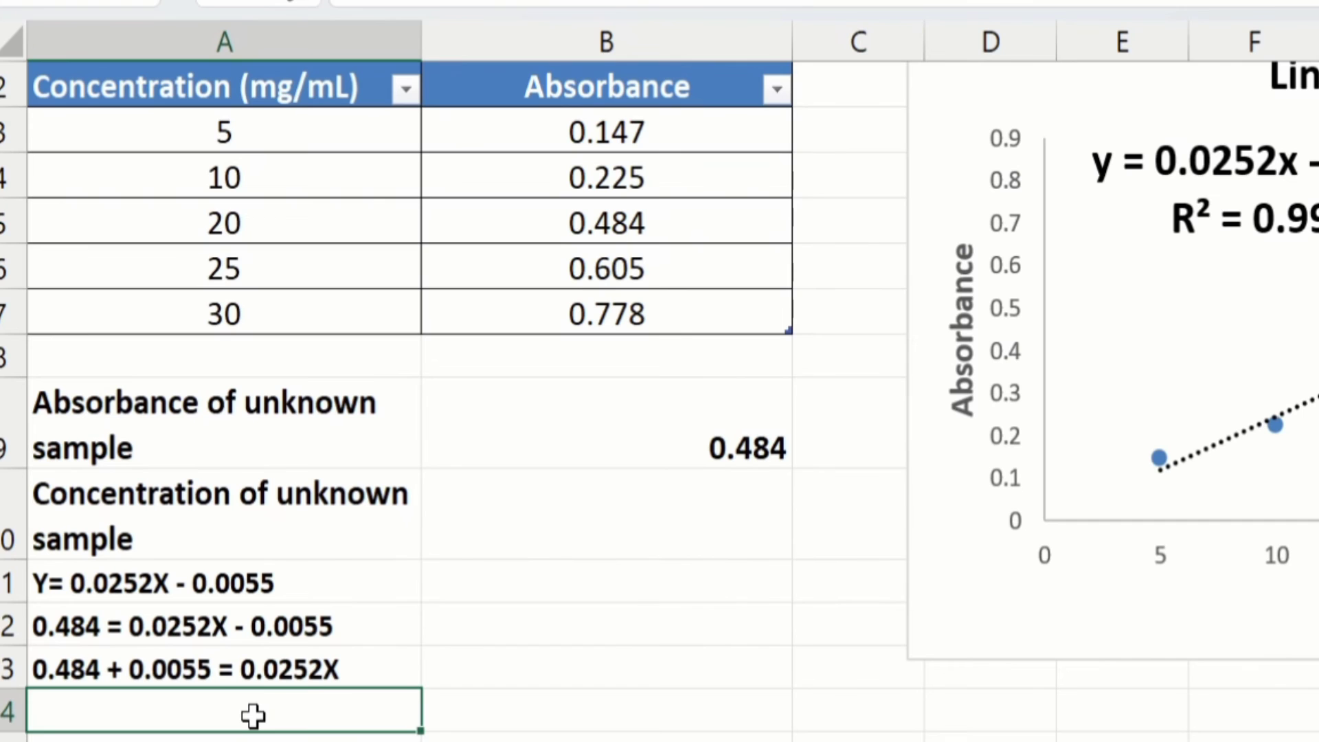
Write "0.4895/0.0252 = X" as text in cell A14 and enter 19.42 as the unknown sample's concentration in B10.
double_click(253, 715)
text(0.)
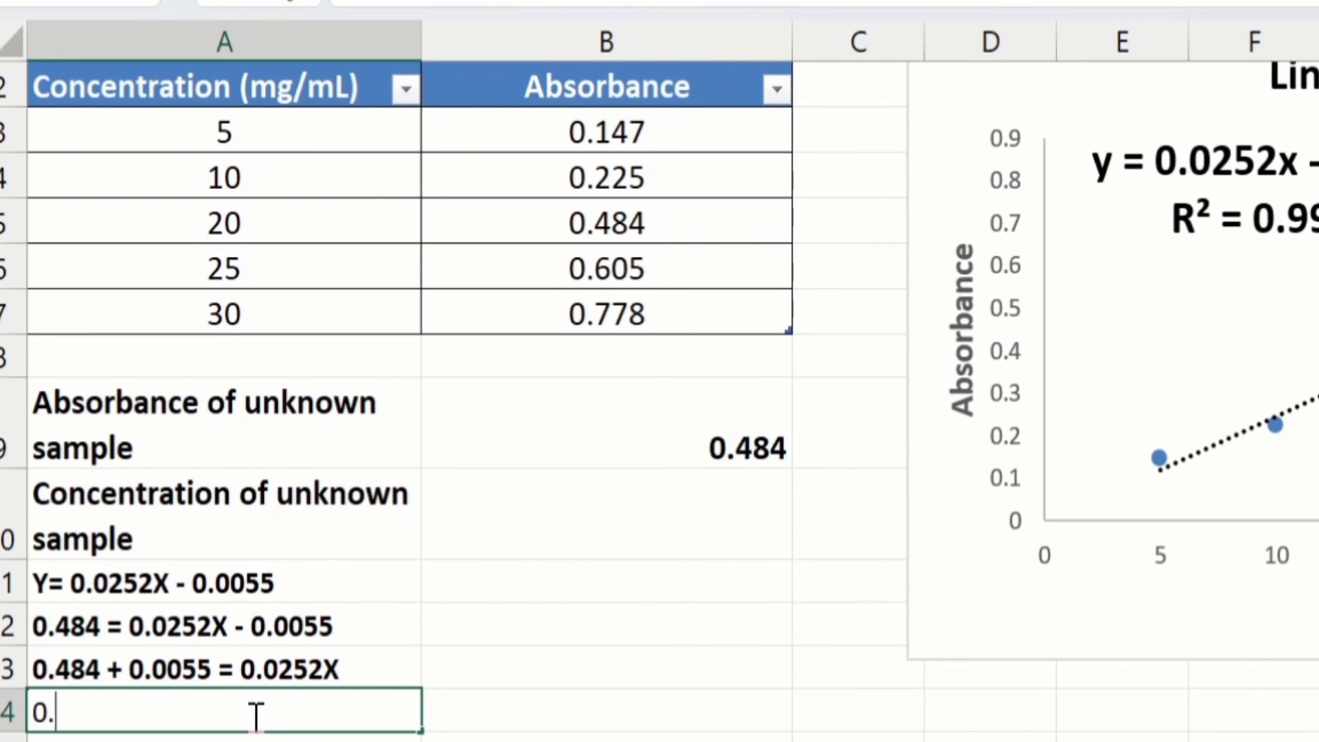
text(4895)
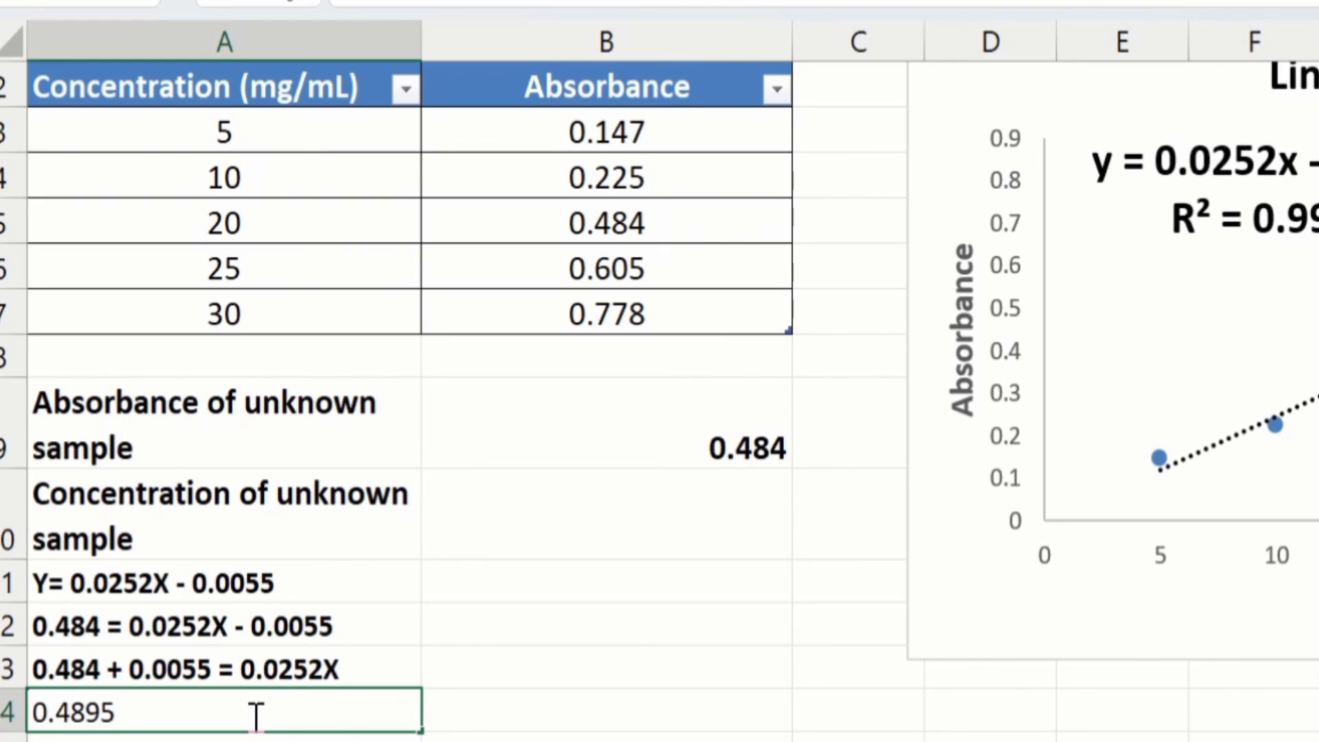
text(/0.0252)
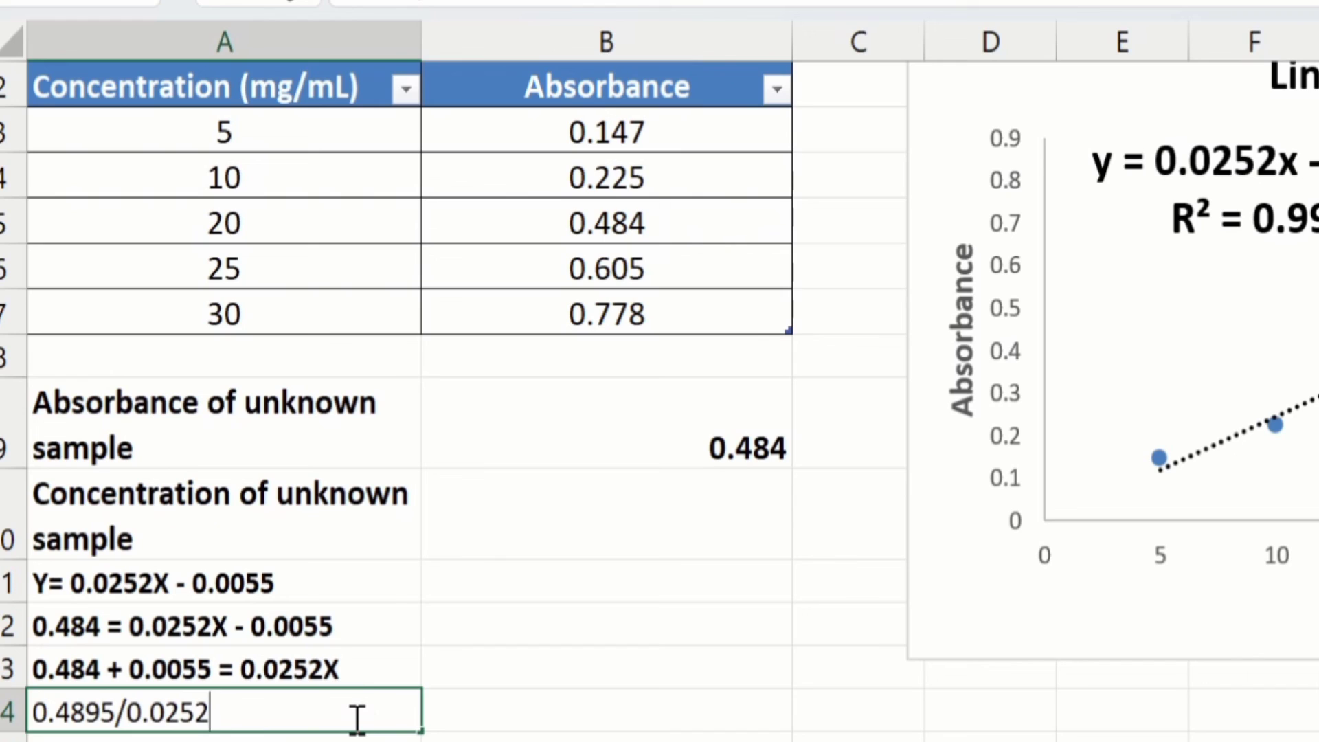
text( = X)
click(465, 711)
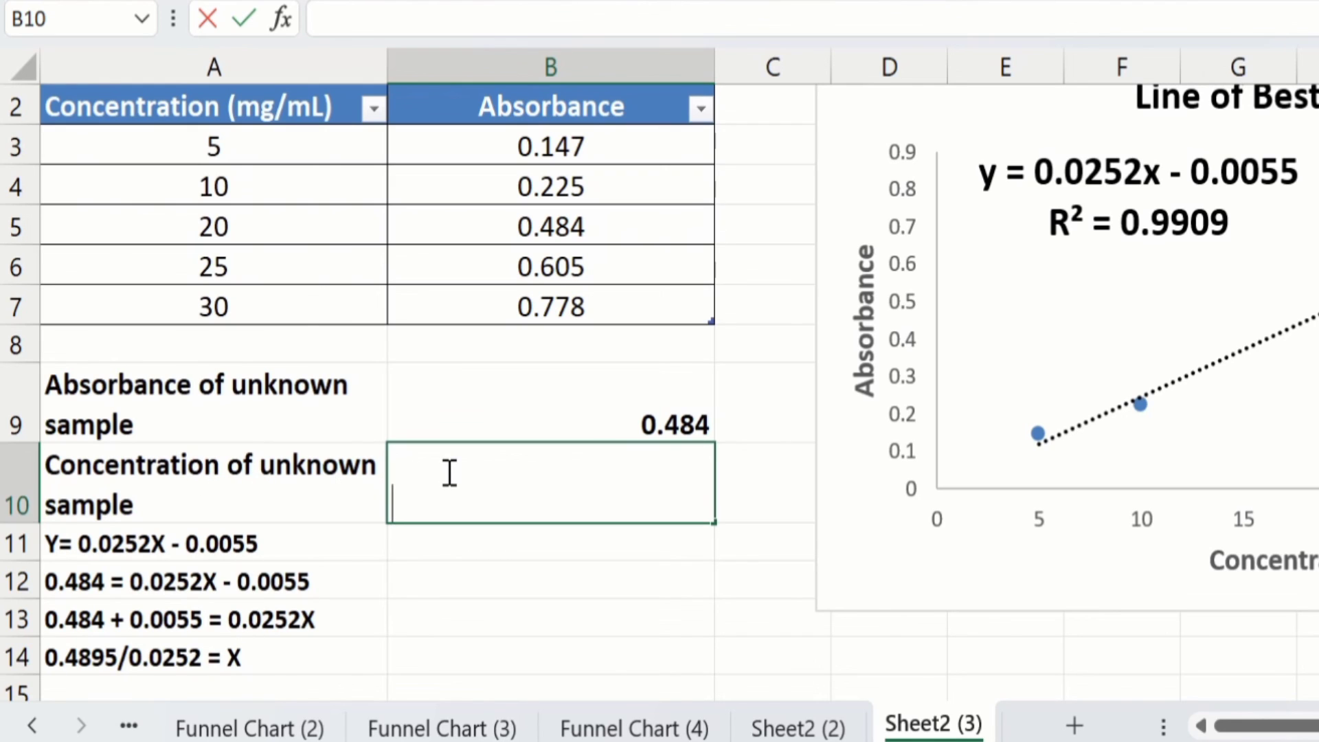
text(19.42)
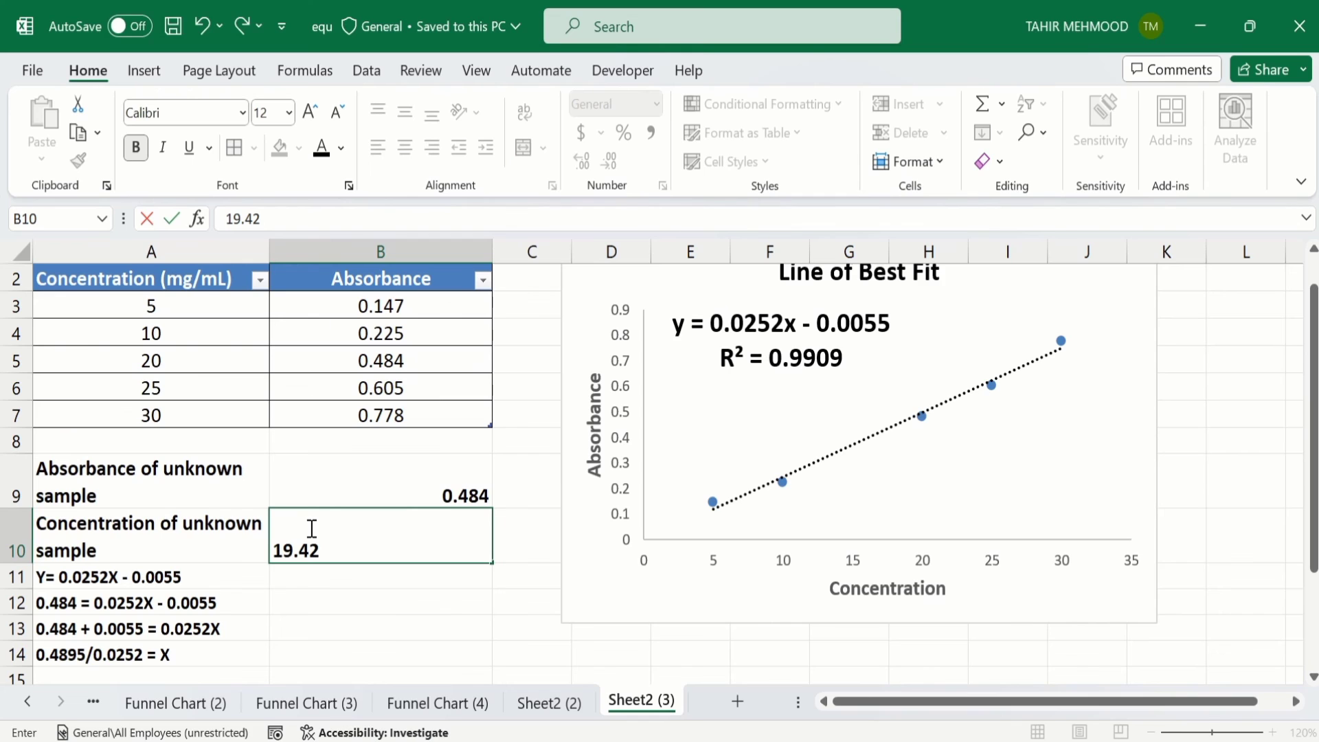